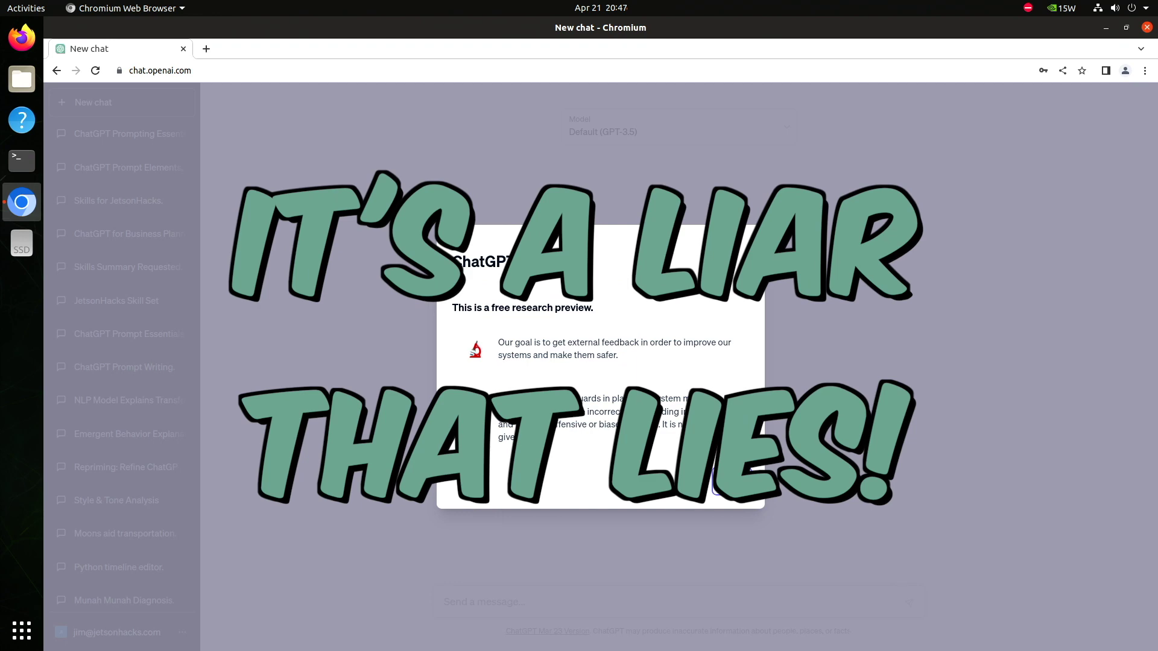
Dismiss the welcome notice and ask about prompt engineering and 5 essential ChatGPT prompt elements
click(730, 481)
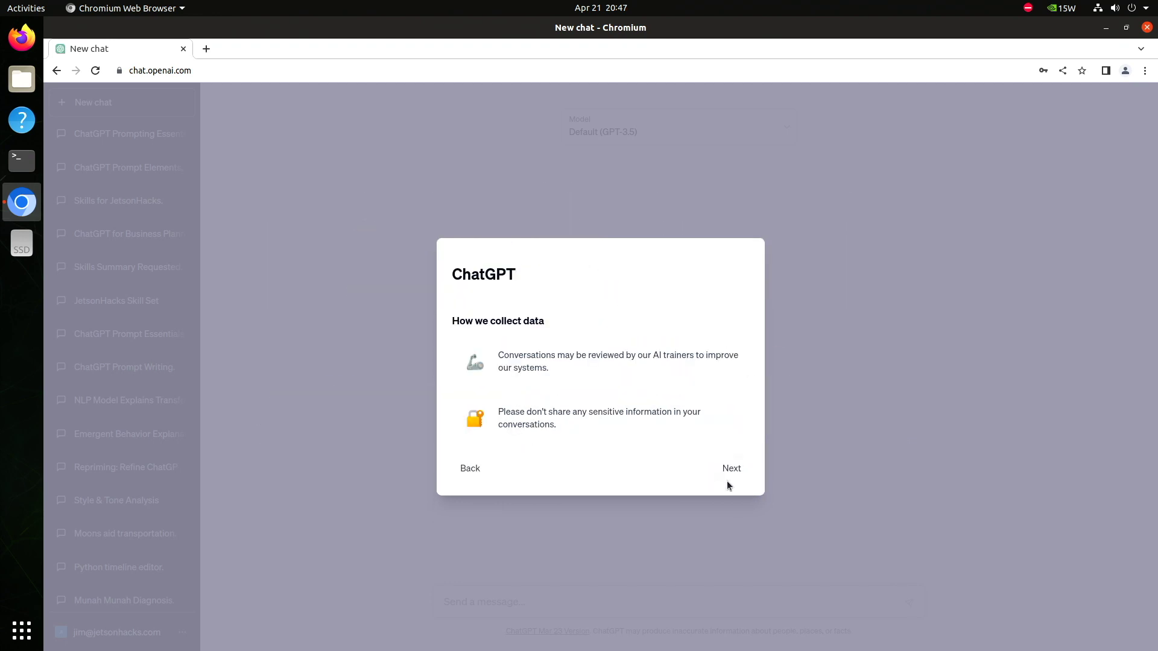
click(726, 480)
click(728, 477)
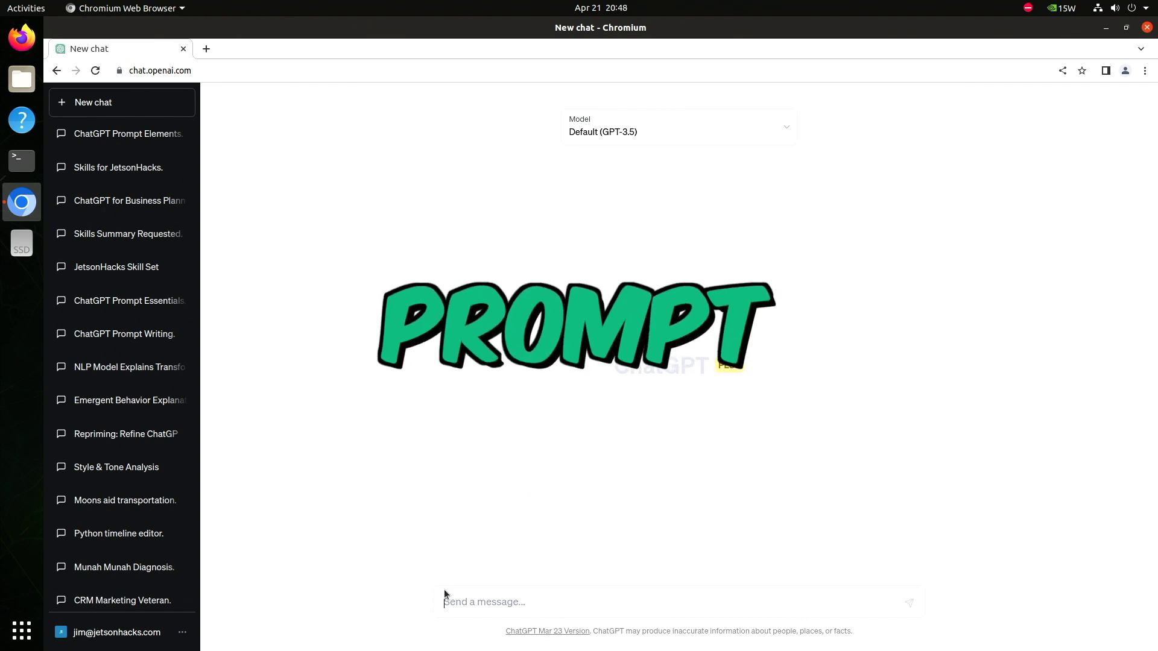
text(Tell me a)
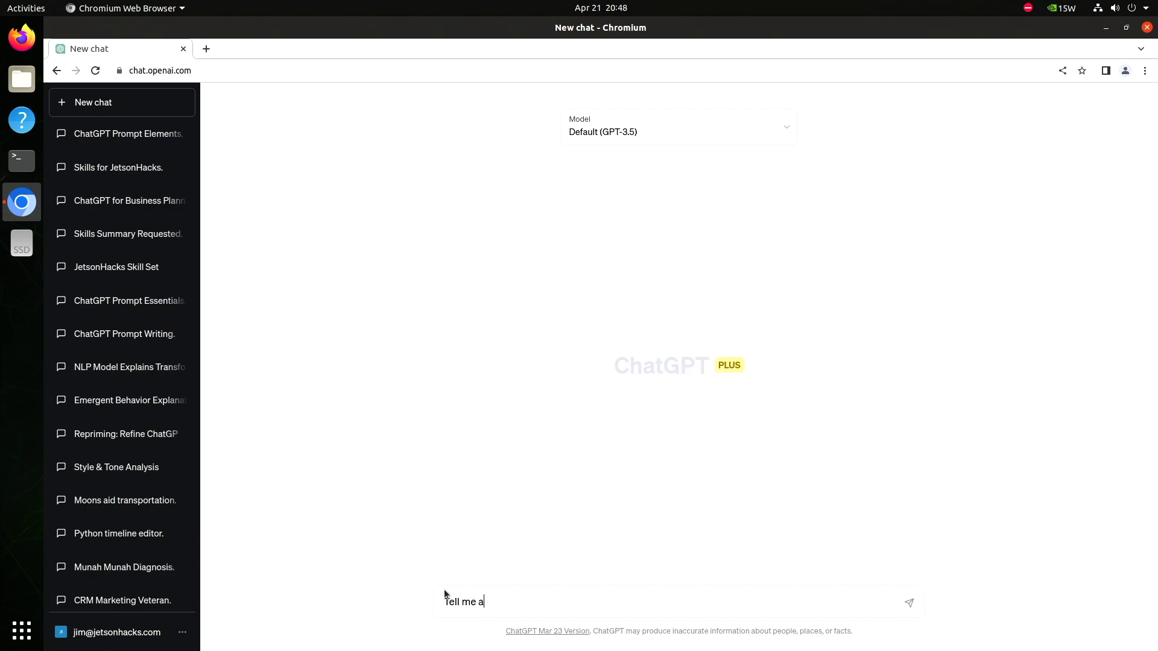
text(bout prom)
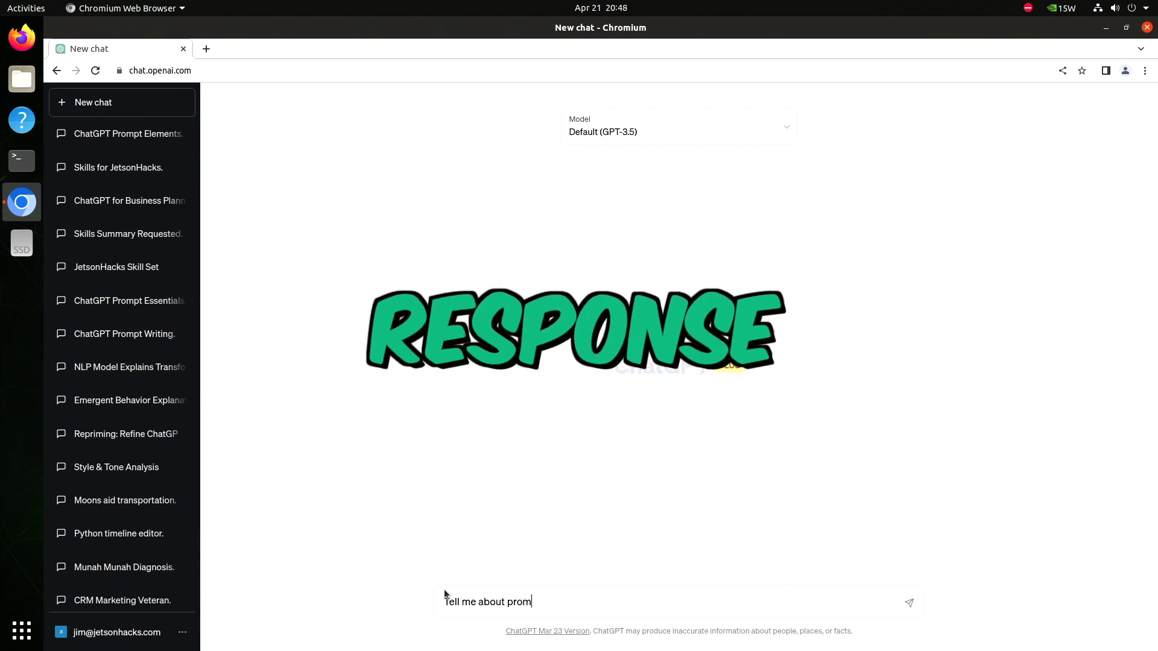
text(pt engi)
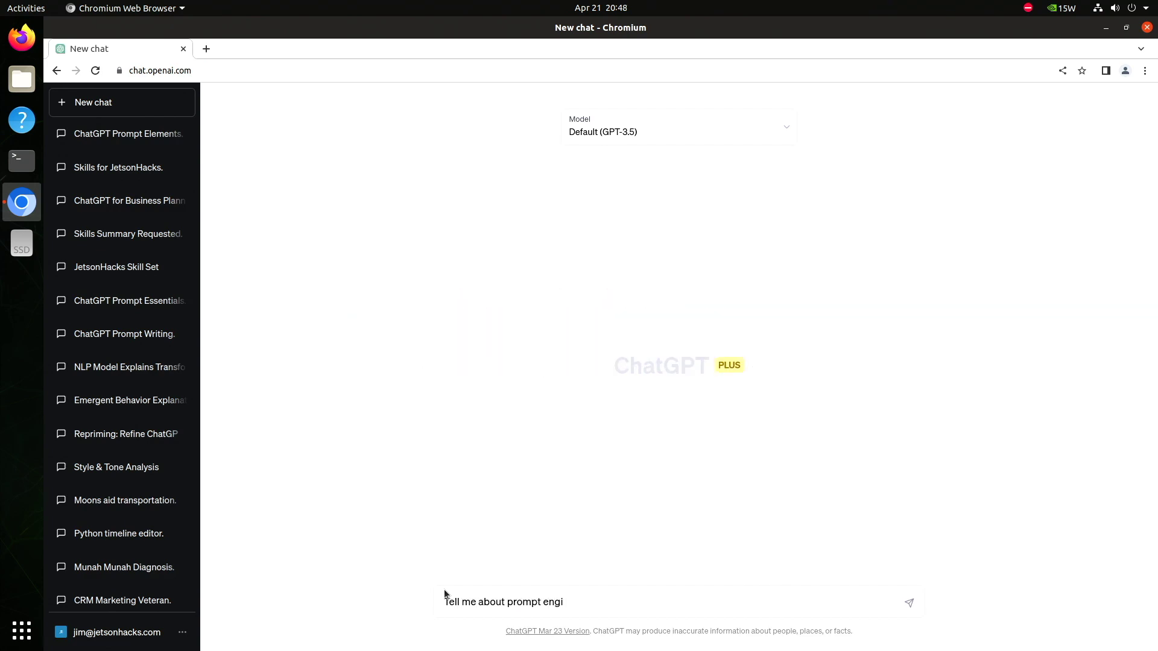
text(nering. What are )
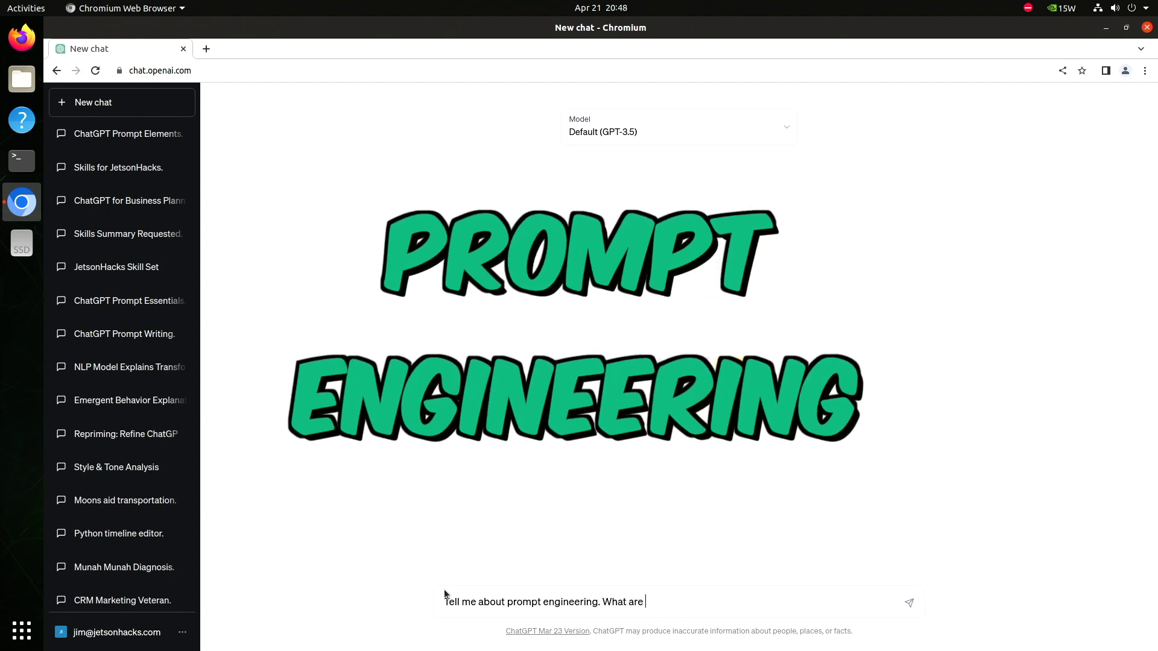
text(5 essenta)
text(l e)
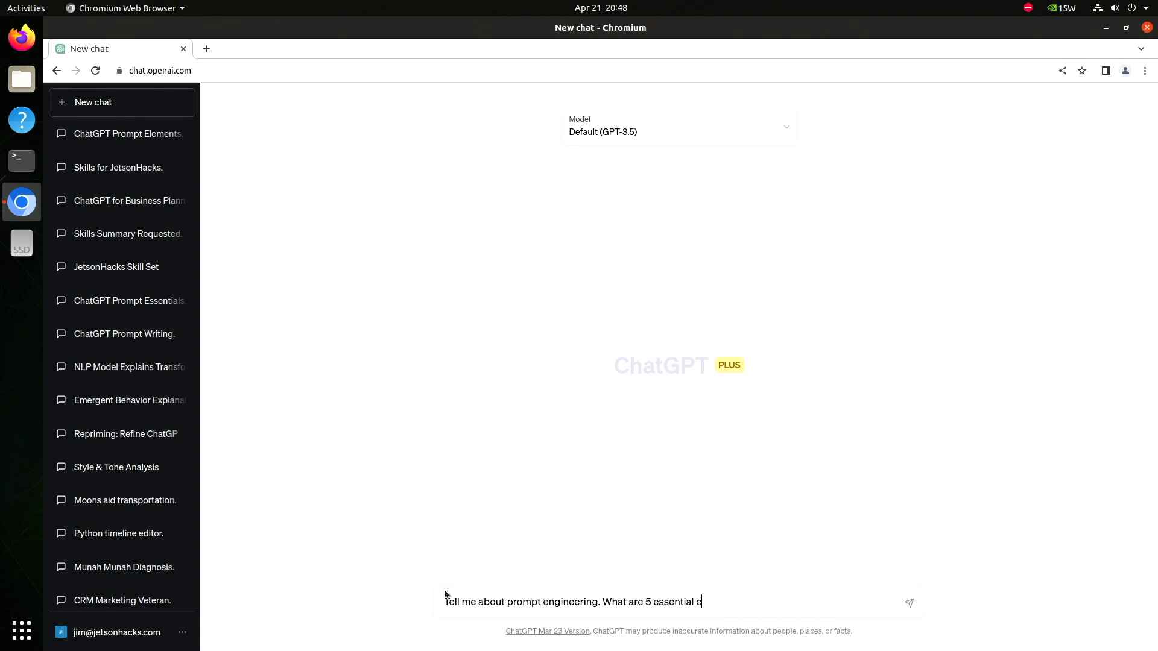
text(lements of Chat)
text(GPT prompt)
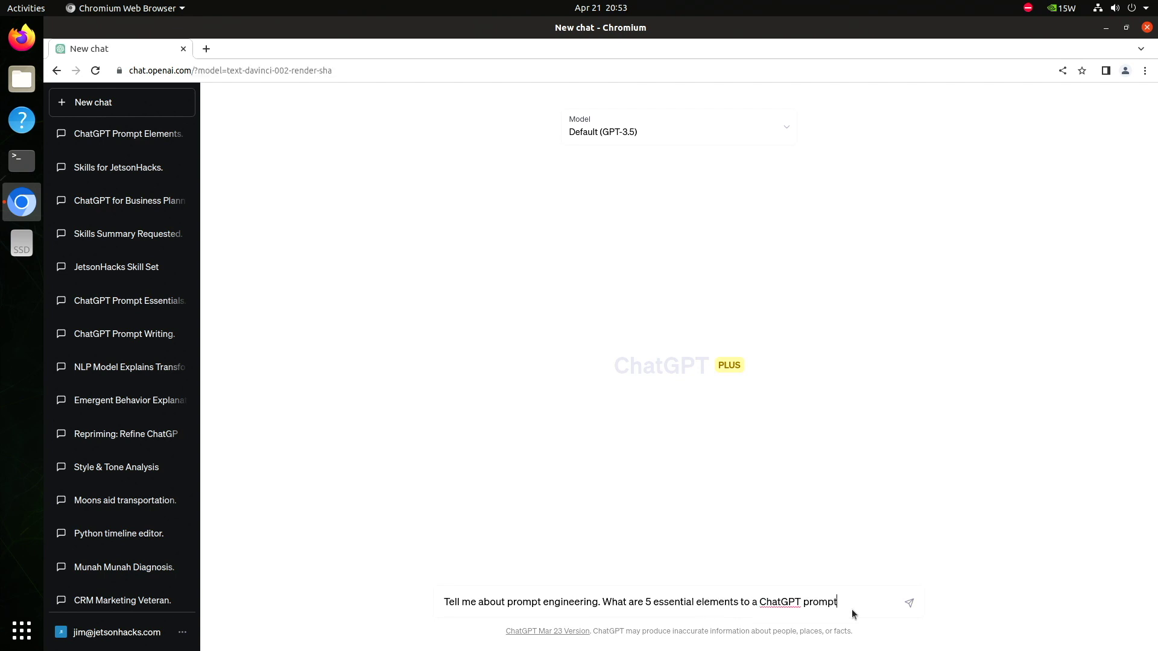
key(Return)
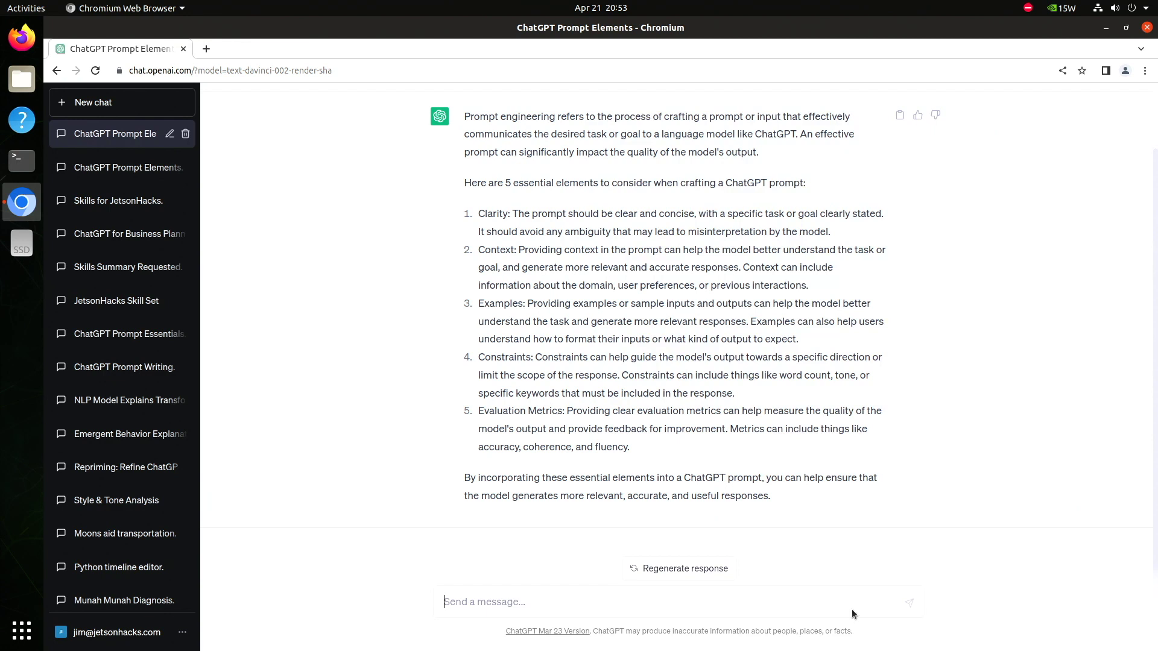
Draft the follow-up 'Expand on #2. Give an example.'
text(Expand on #2. Give an example.)
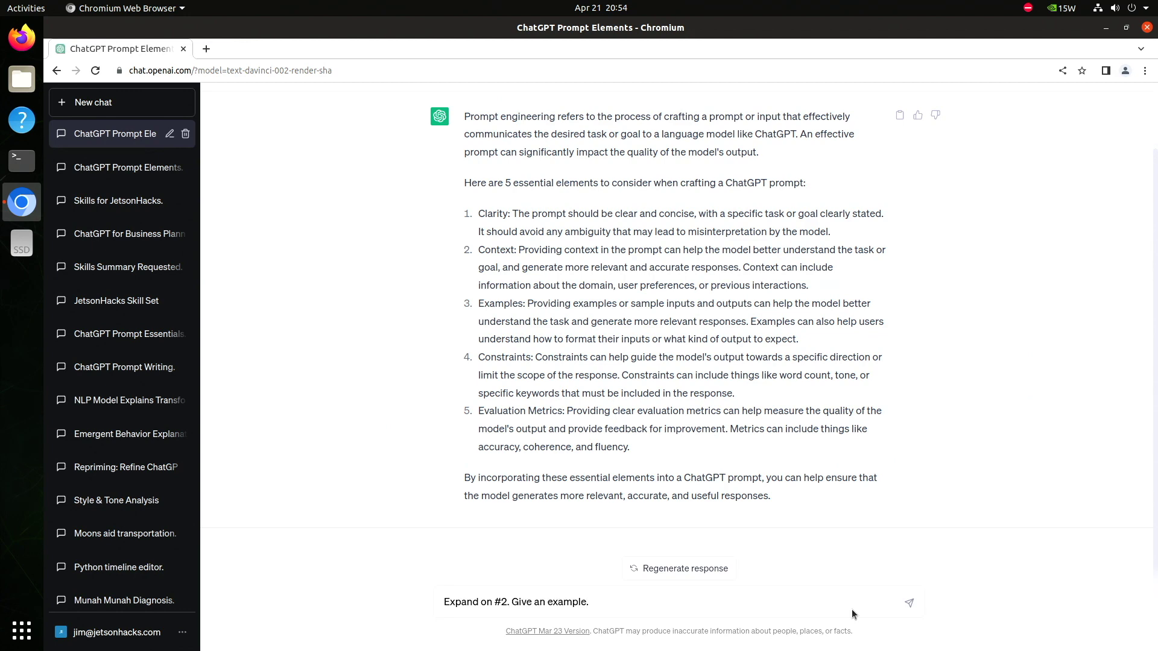
Send the expand request, then run the pasted smartphone-review example with 'Execute this prompt:'
key(Return)
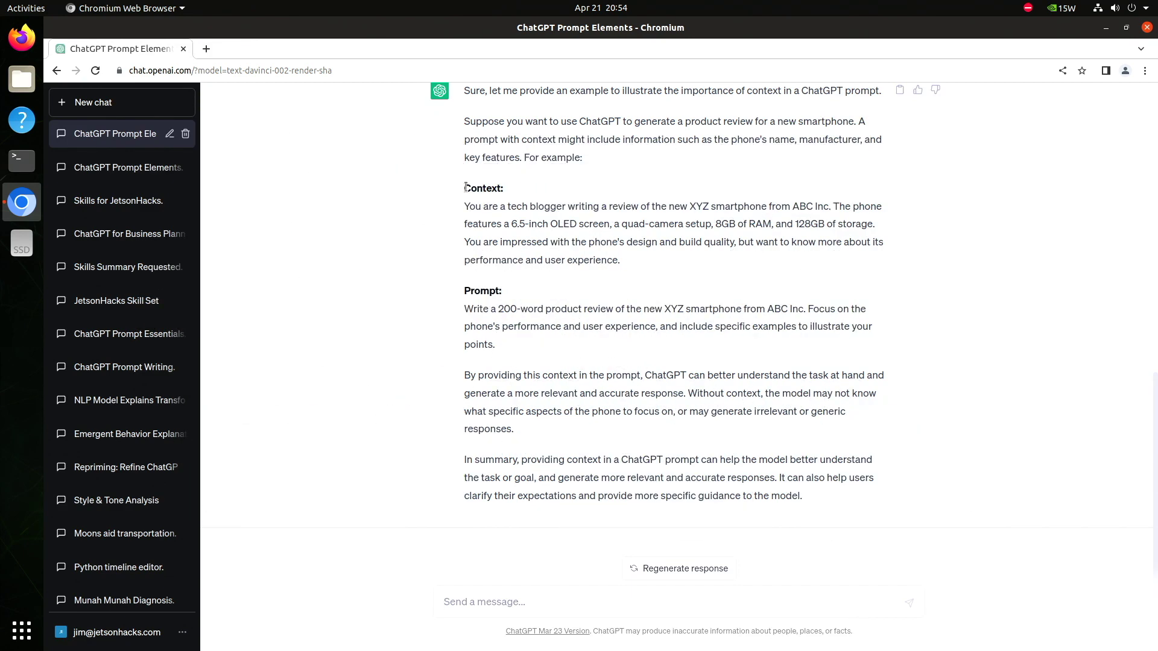
text(Execute this prompt:)
right_click(540, 598)
click(580, 504)
key(Return)
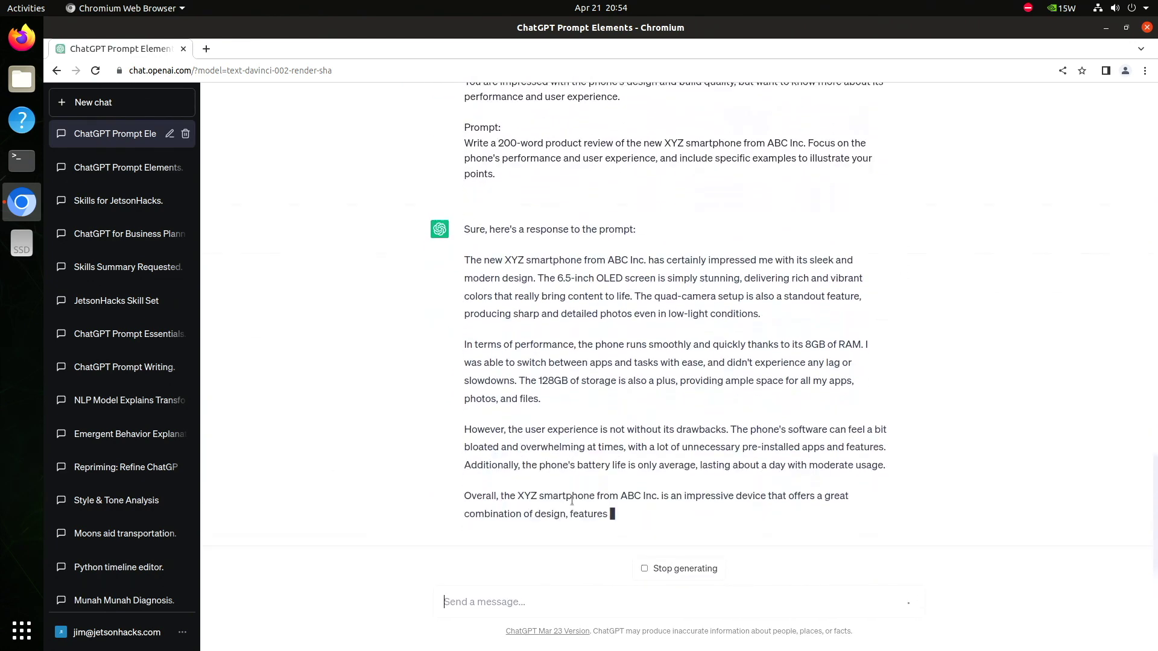
Ask to relist the essential prompt elements, then draft the table request with an 'Importance' column
text(List the essential elements of a ChatGPT prompt again)
key(Return)
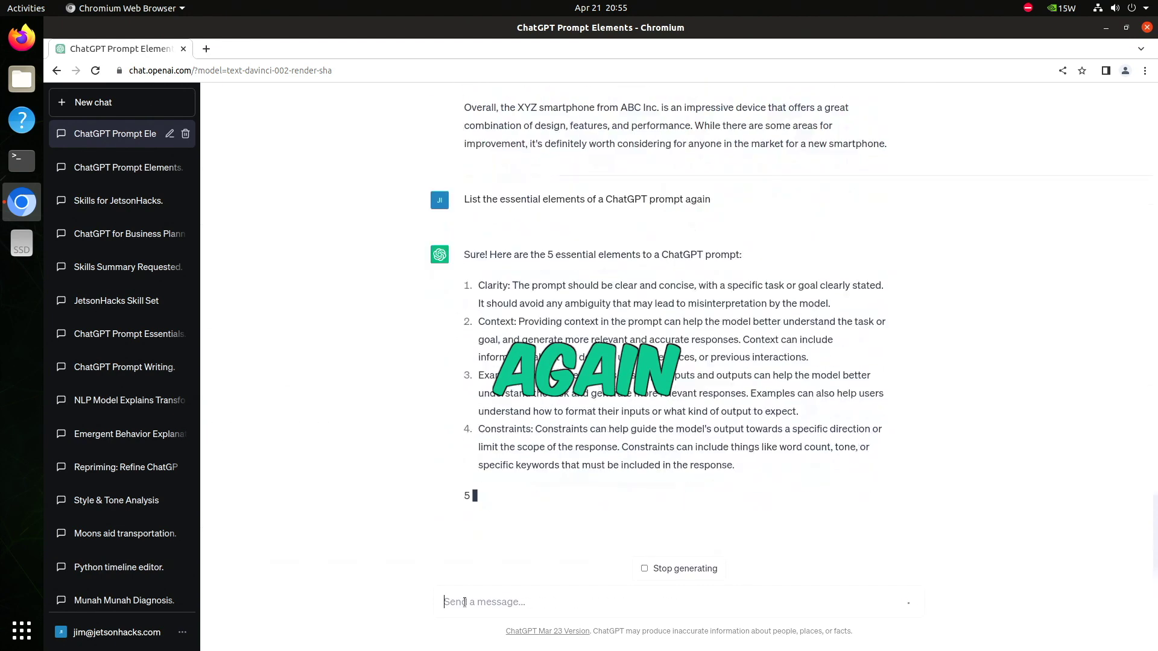
text(Turn)
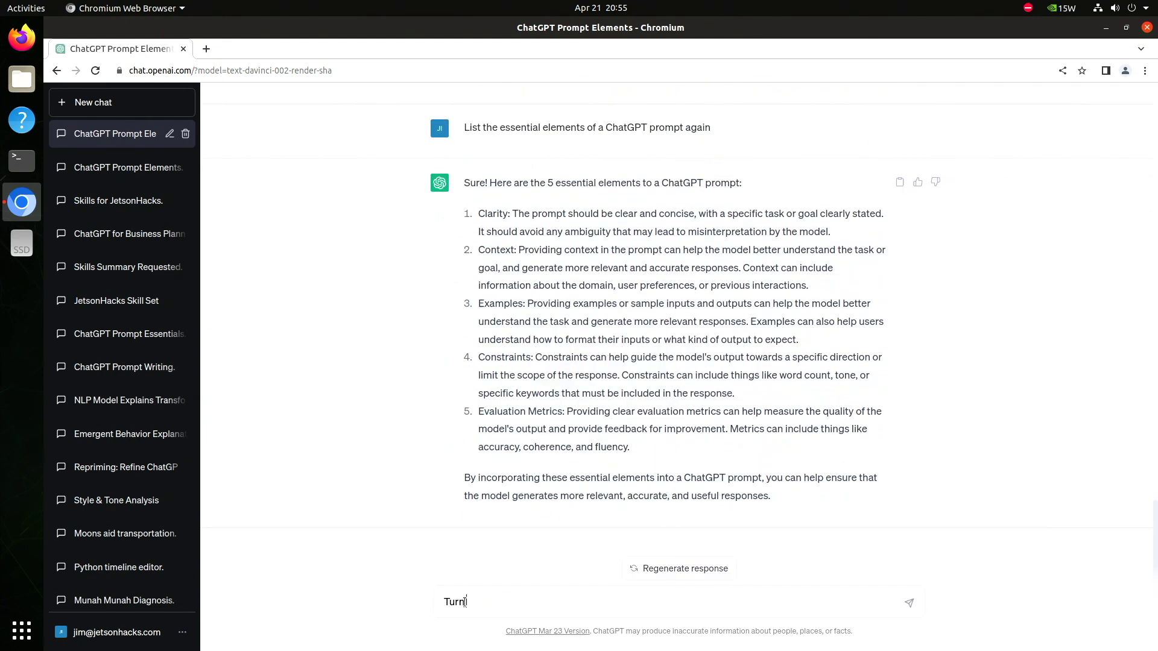
text( this into a table. Add a column)
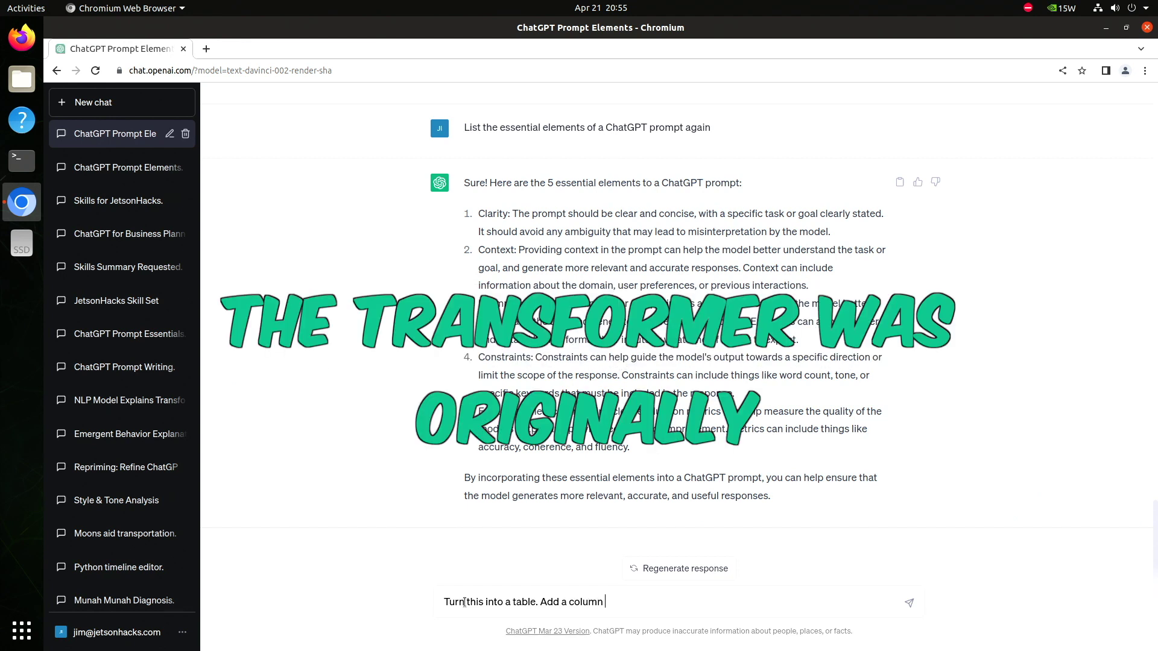
text( labe)
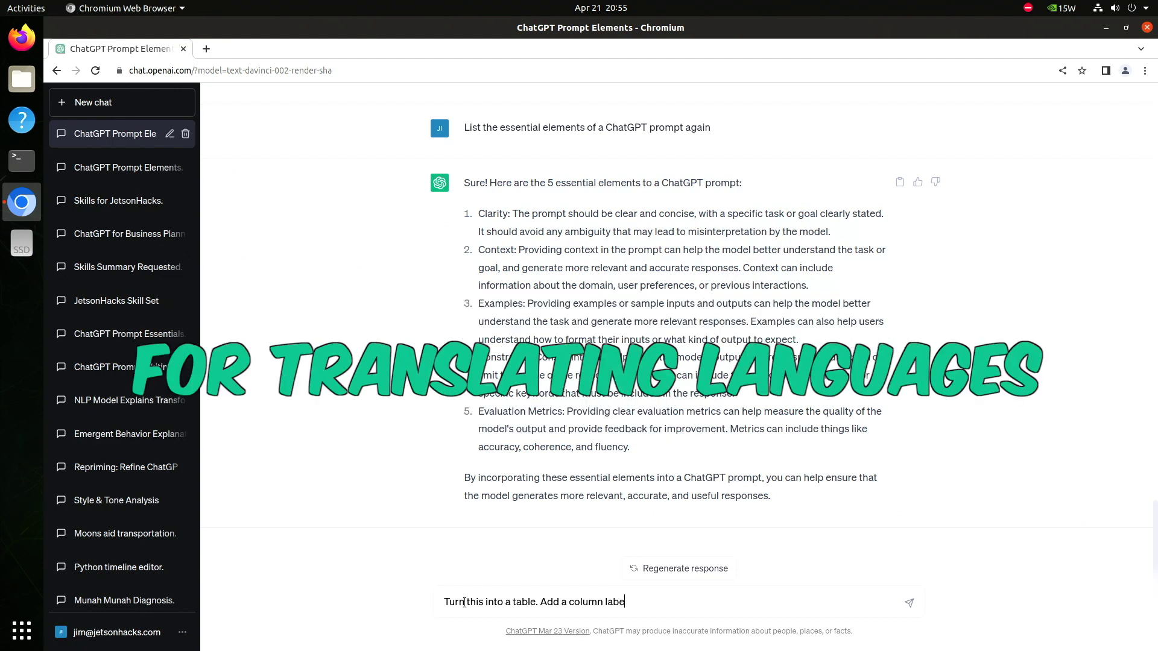
text(lled )
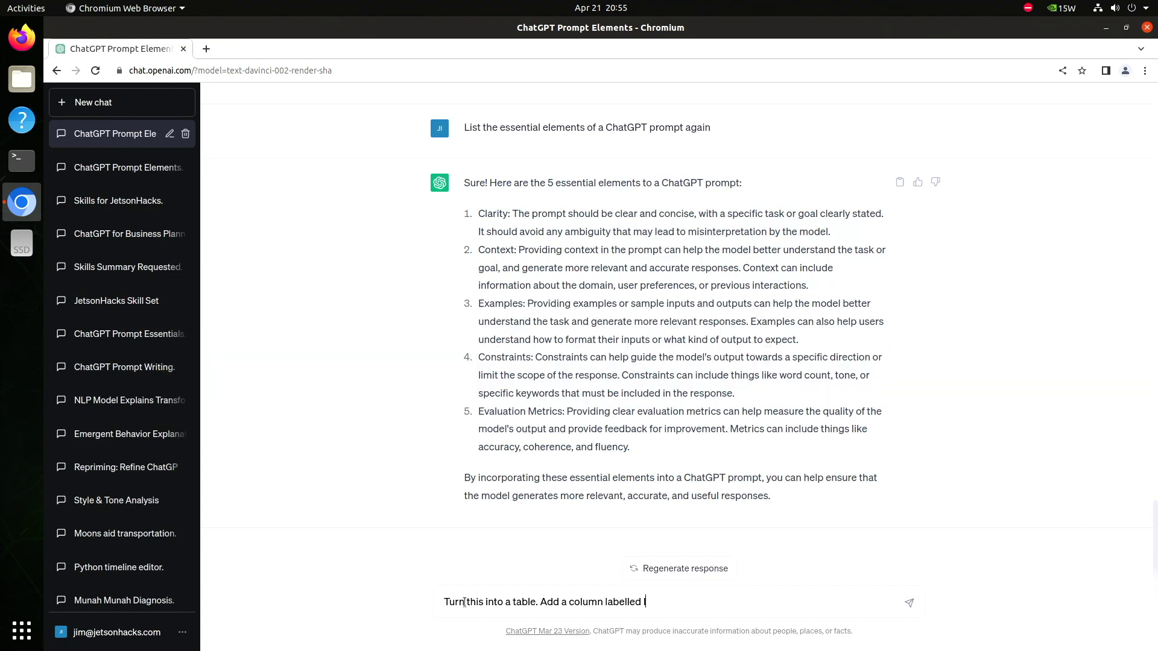
text('Importance'. The importance)
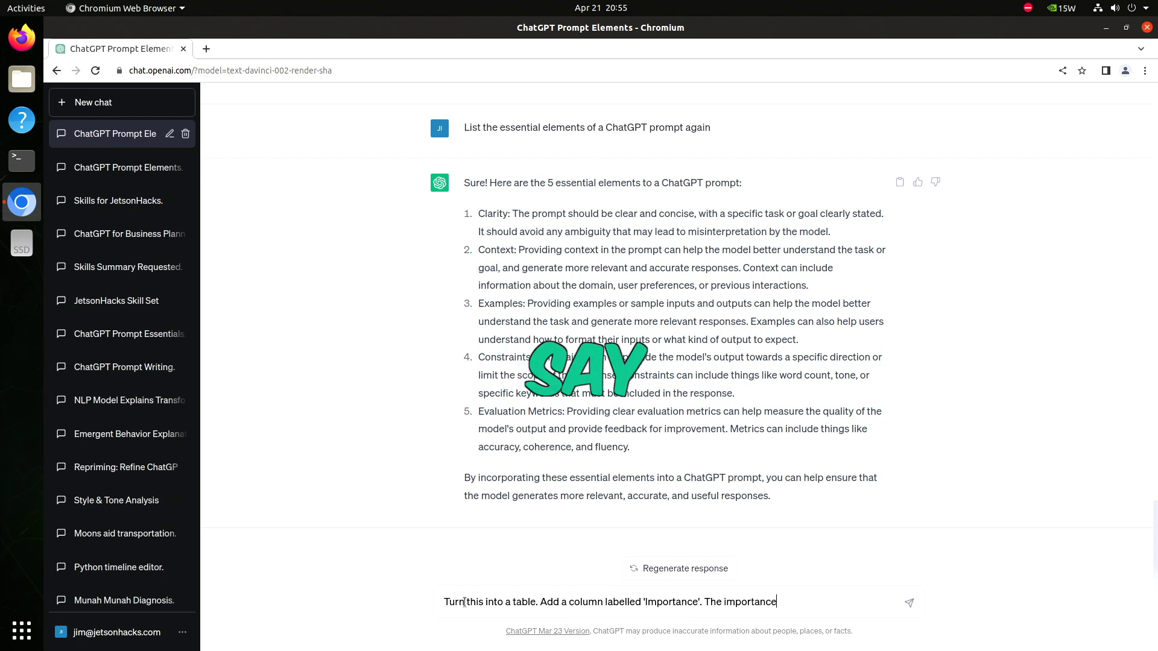
text( of )
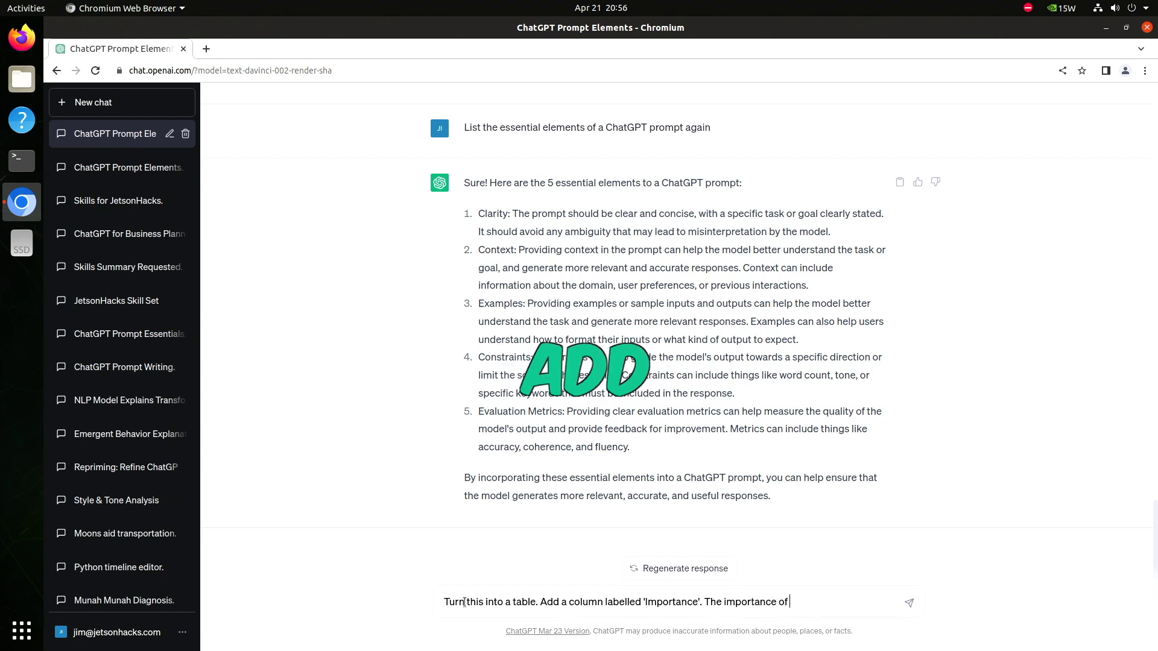
text(these ro)
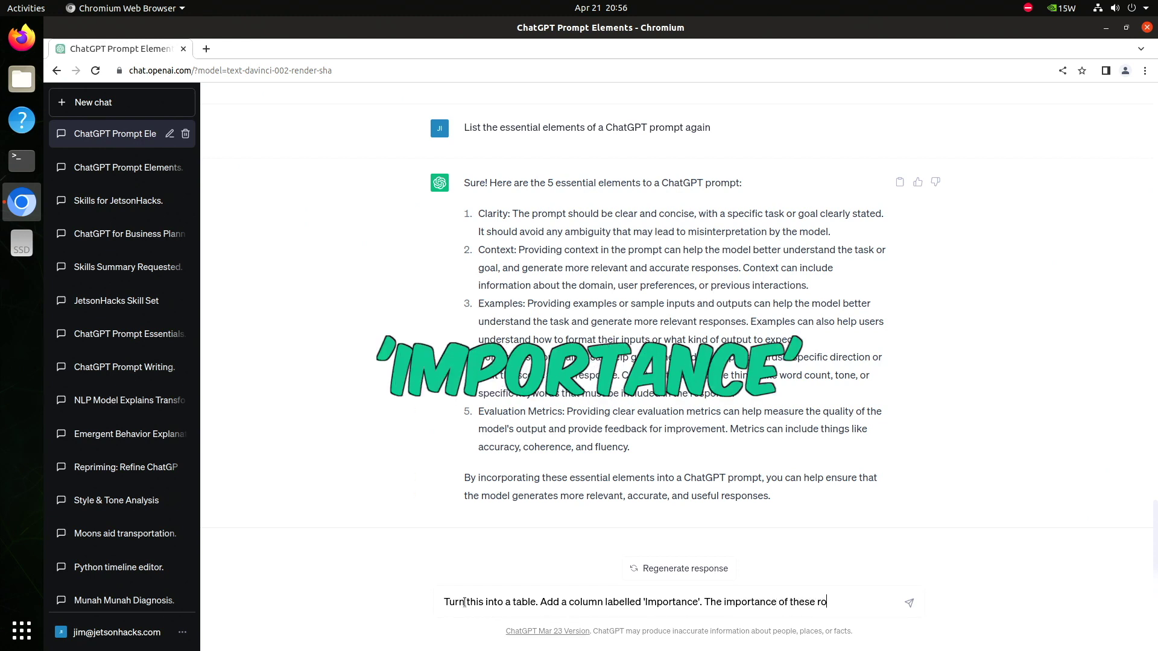
text(ws is ')
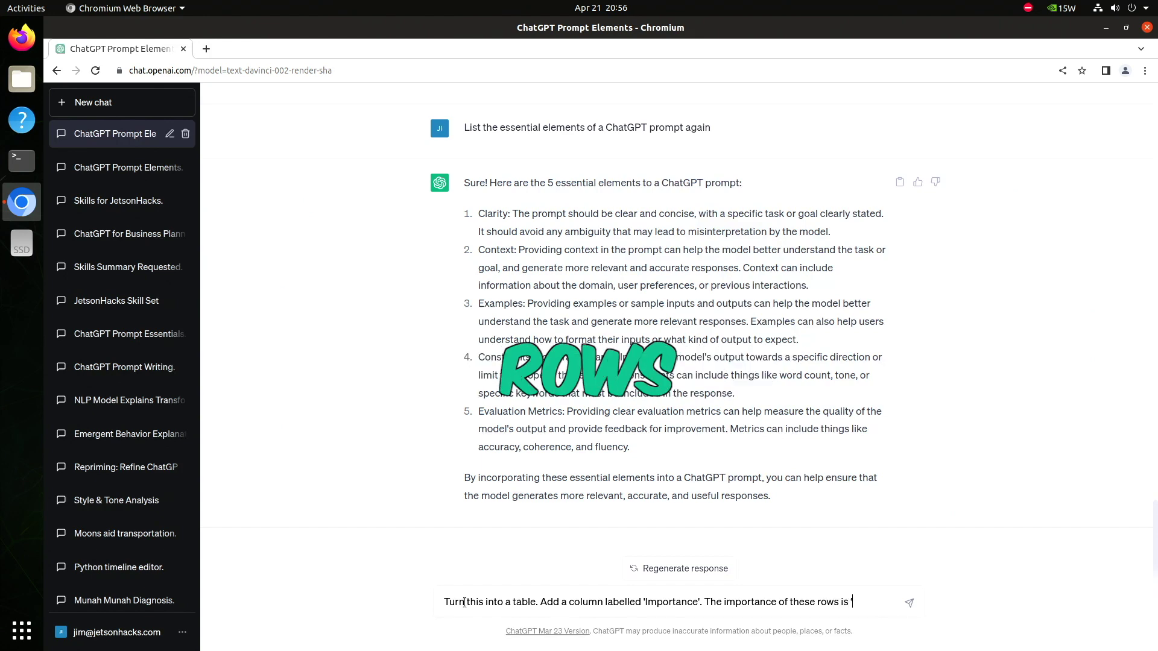
text(essential)
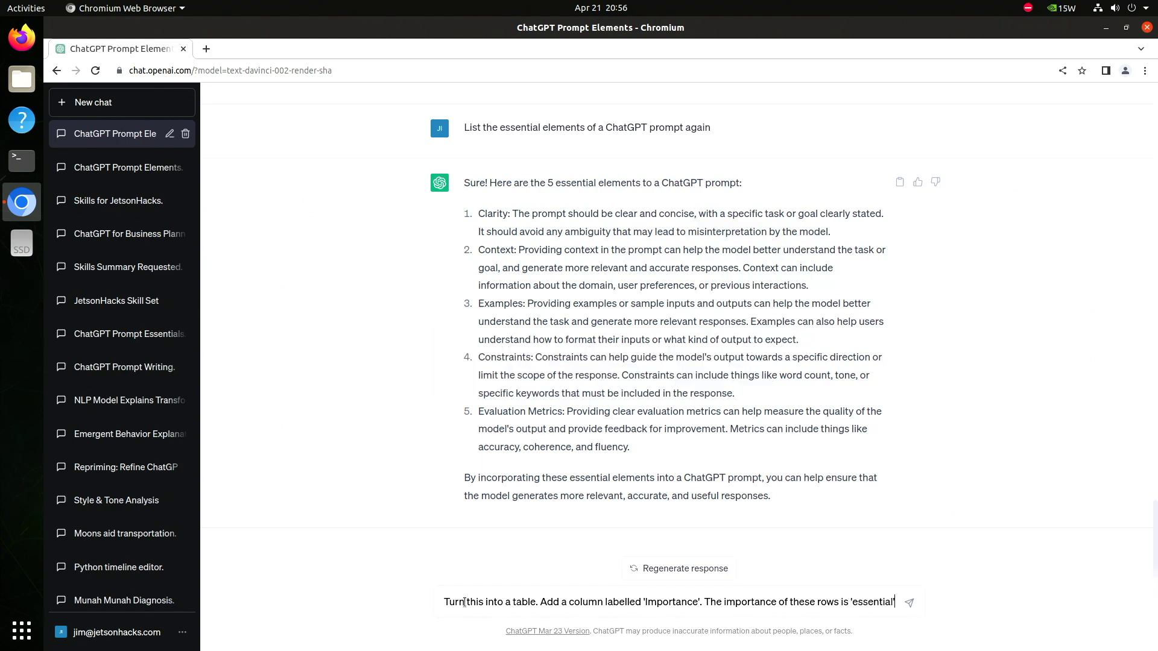
Send the Importance-column table request, ask to add the summary, and draft 'Add 3 more rows'
key(Return)
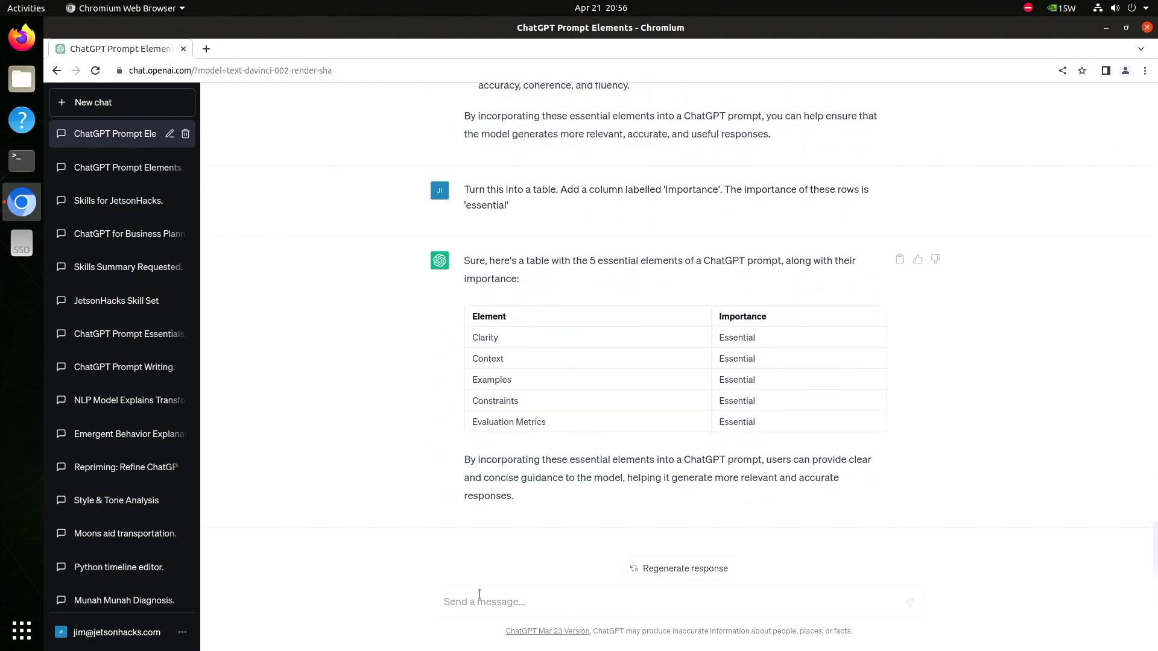
text(Add the summa)
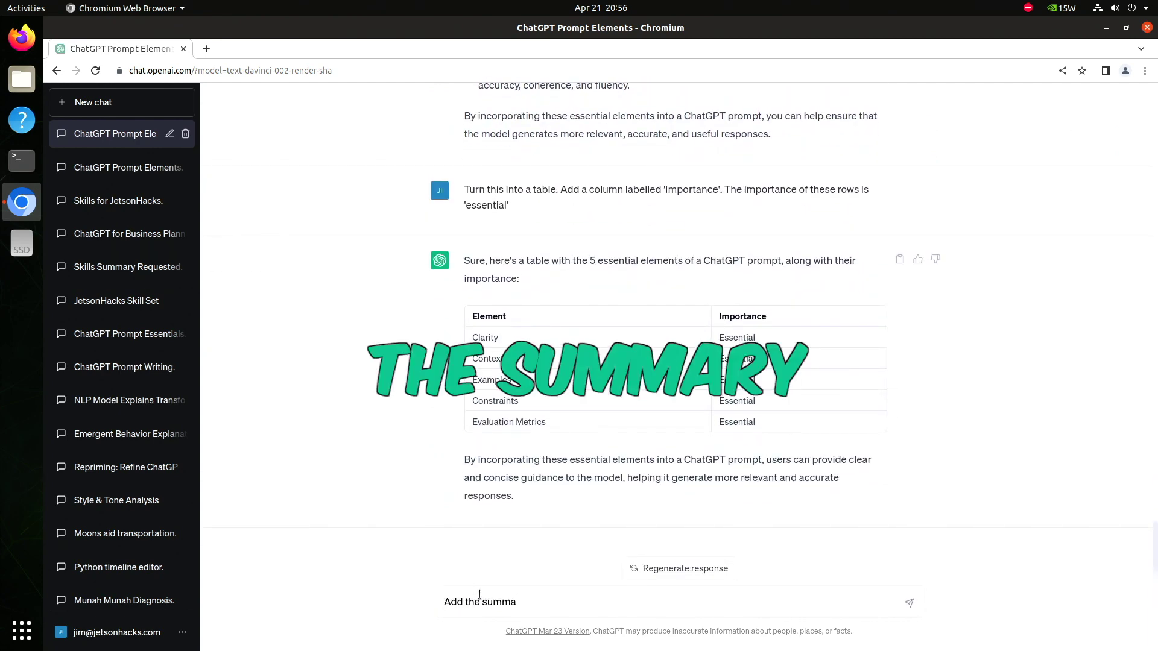
text(ry too)
key(Return)
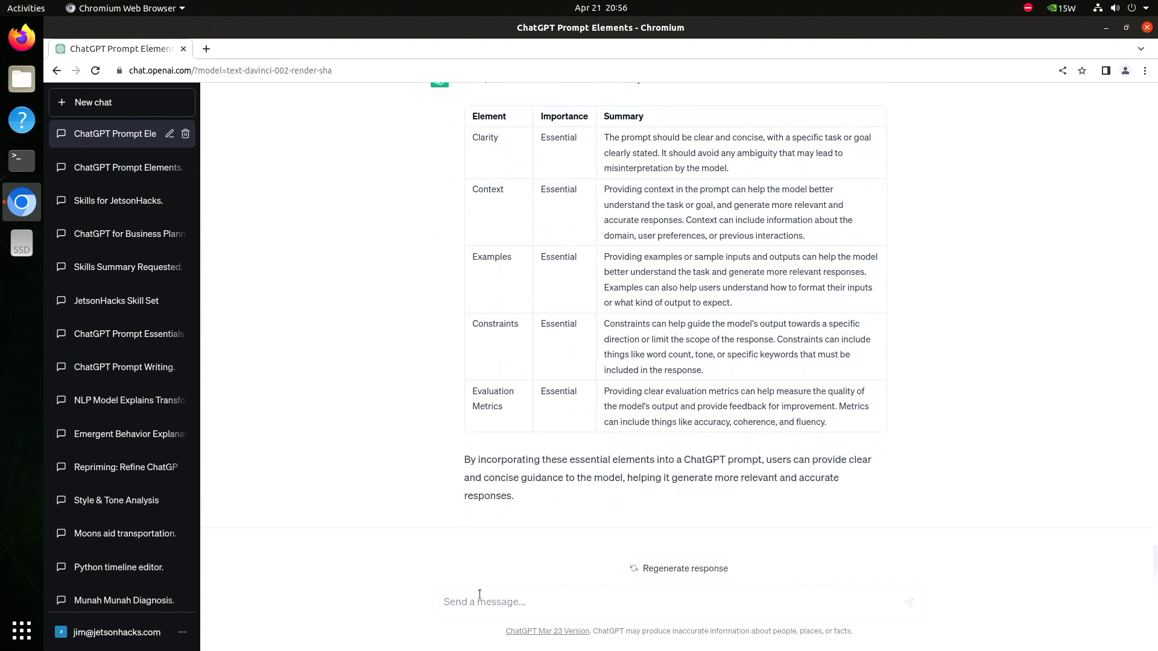
text(Add 3 more rows, with the impor)
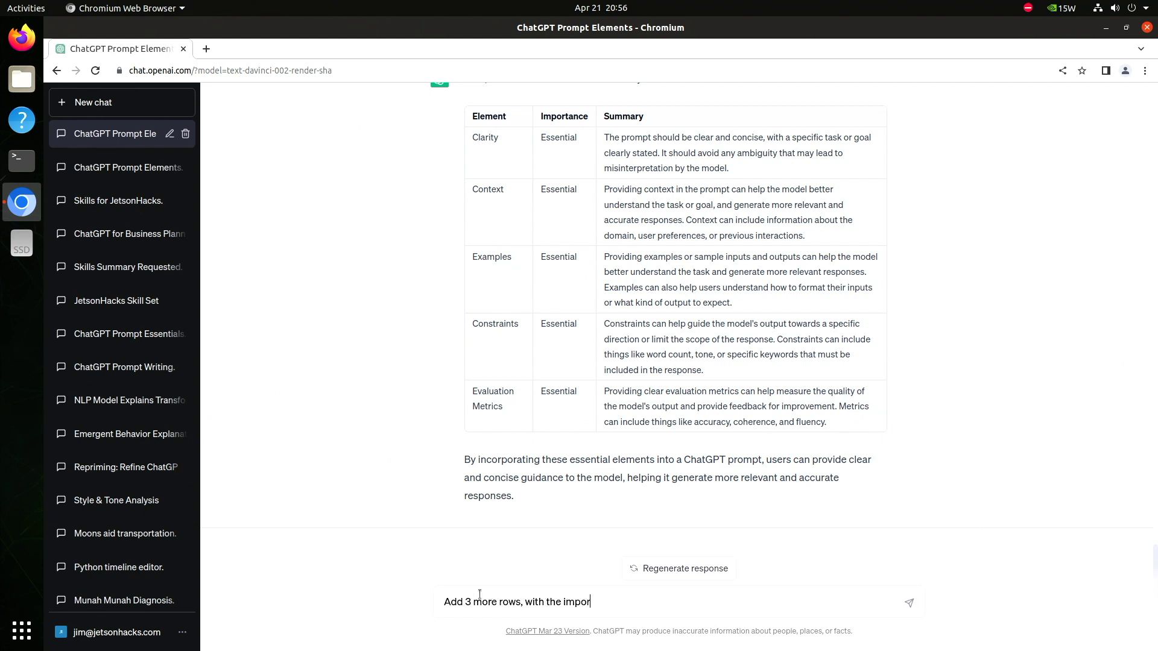
text(tance being 'important)
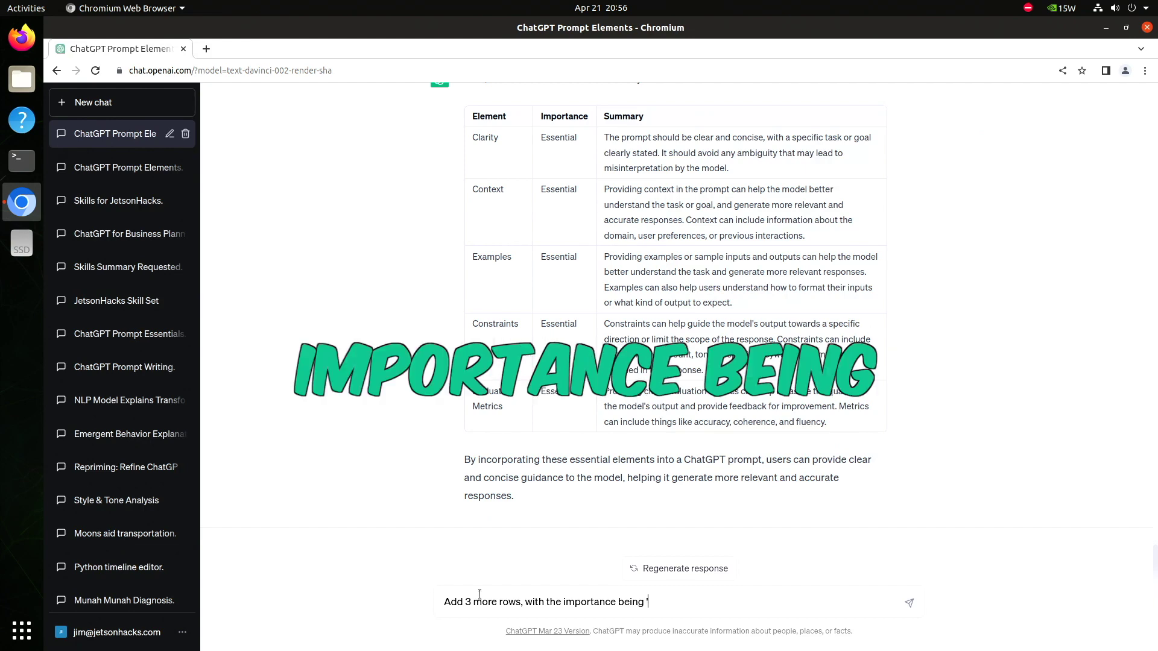
Request three more 'important' rows and append them to the original table
key(Return)
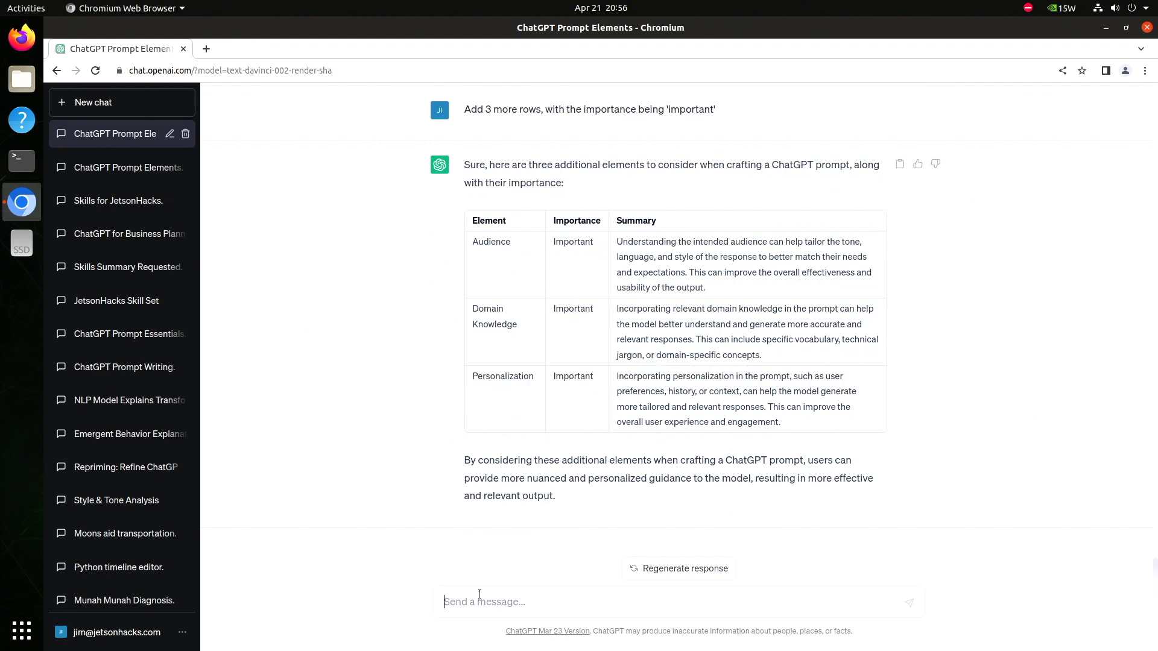
text(Append these to the original table)
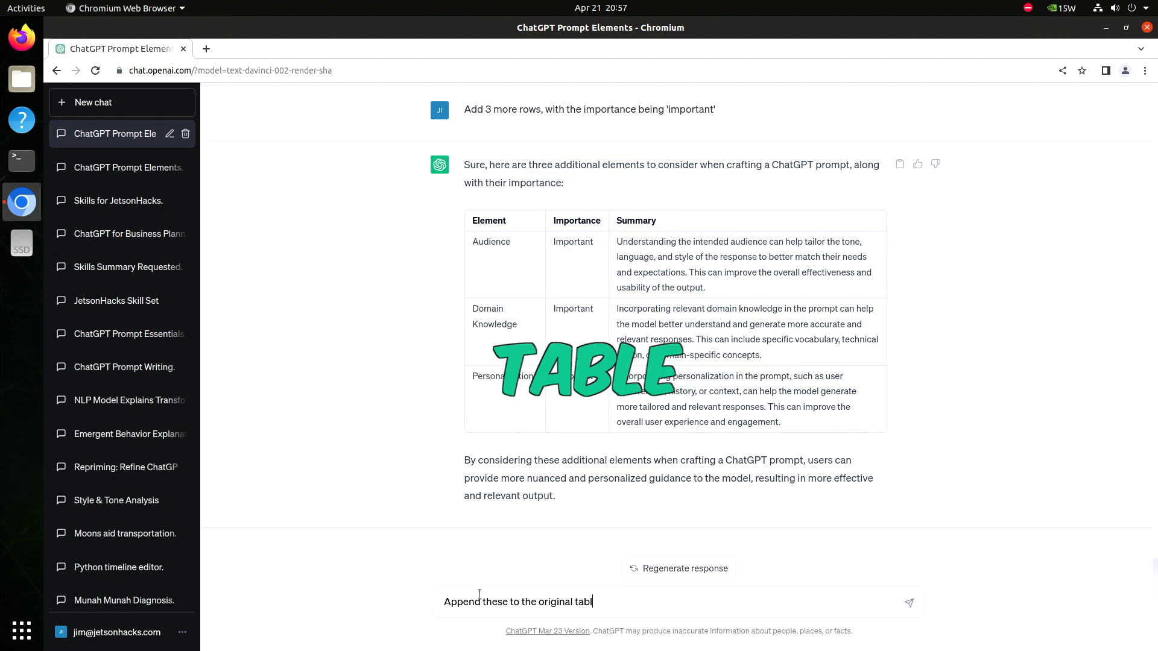
key(Return)
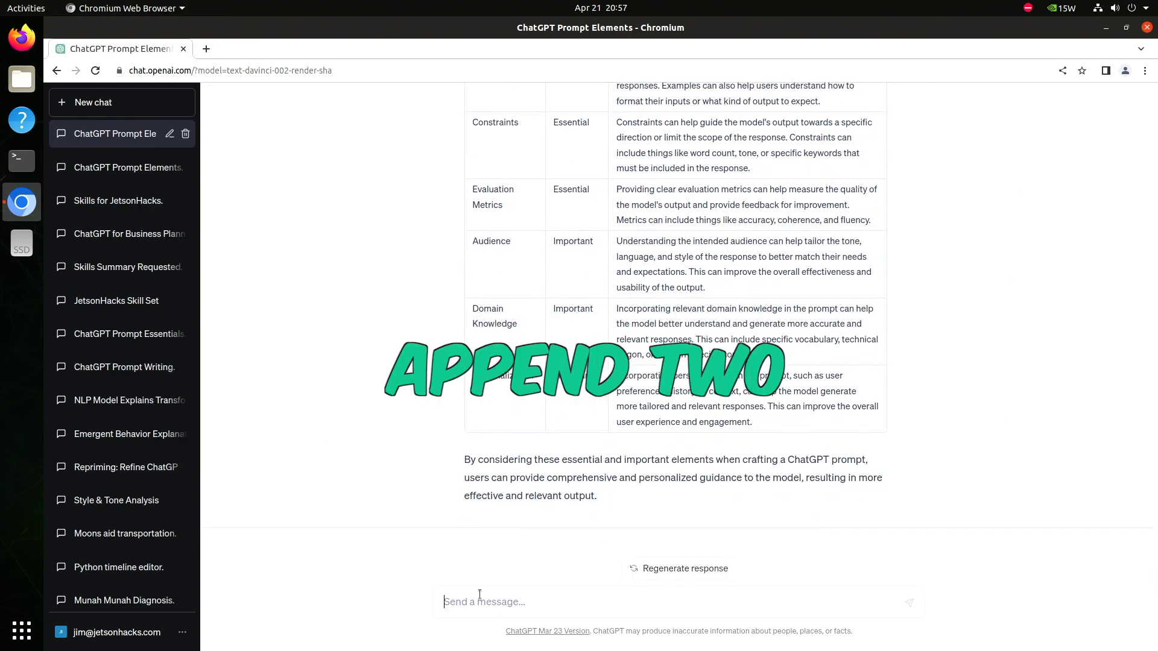
Request two 'optional' rows and append them to the previous table
text(Append two more rows, with the impr)
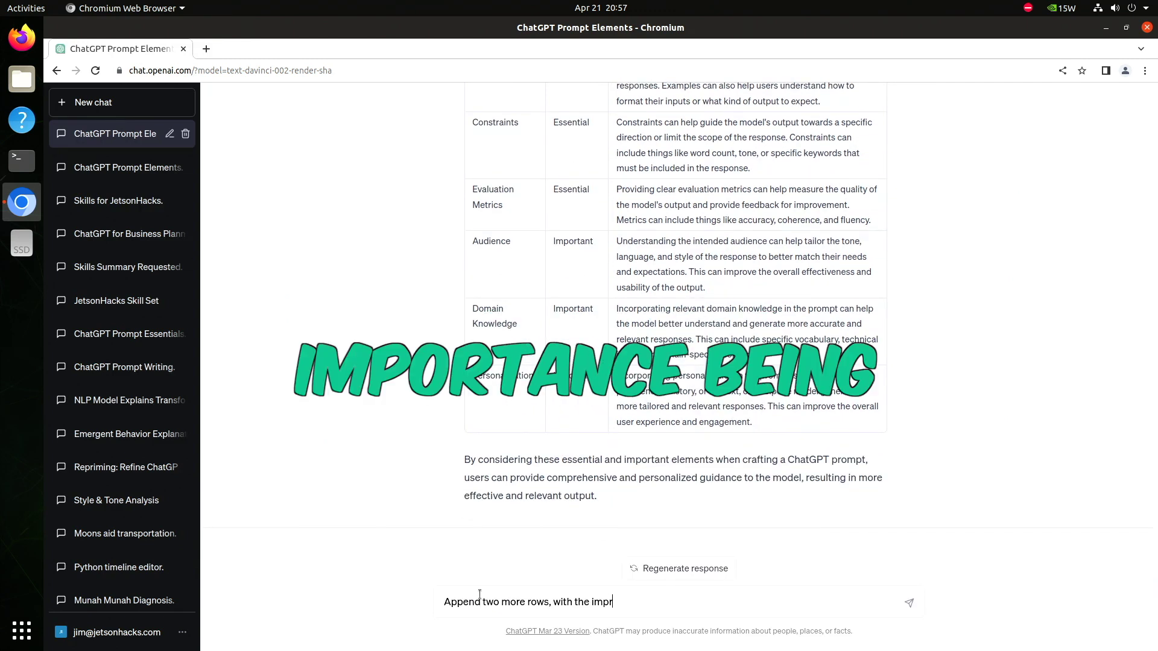
text(rtance being 'optional')
key(Return)
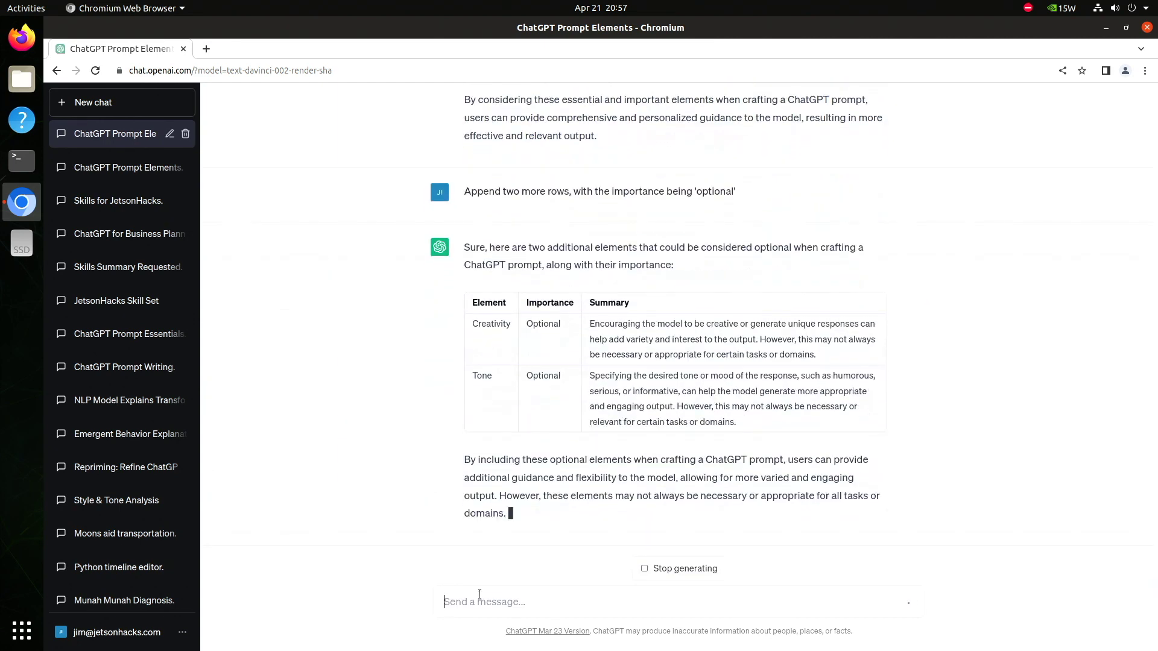
text(Append them to the previous ta)
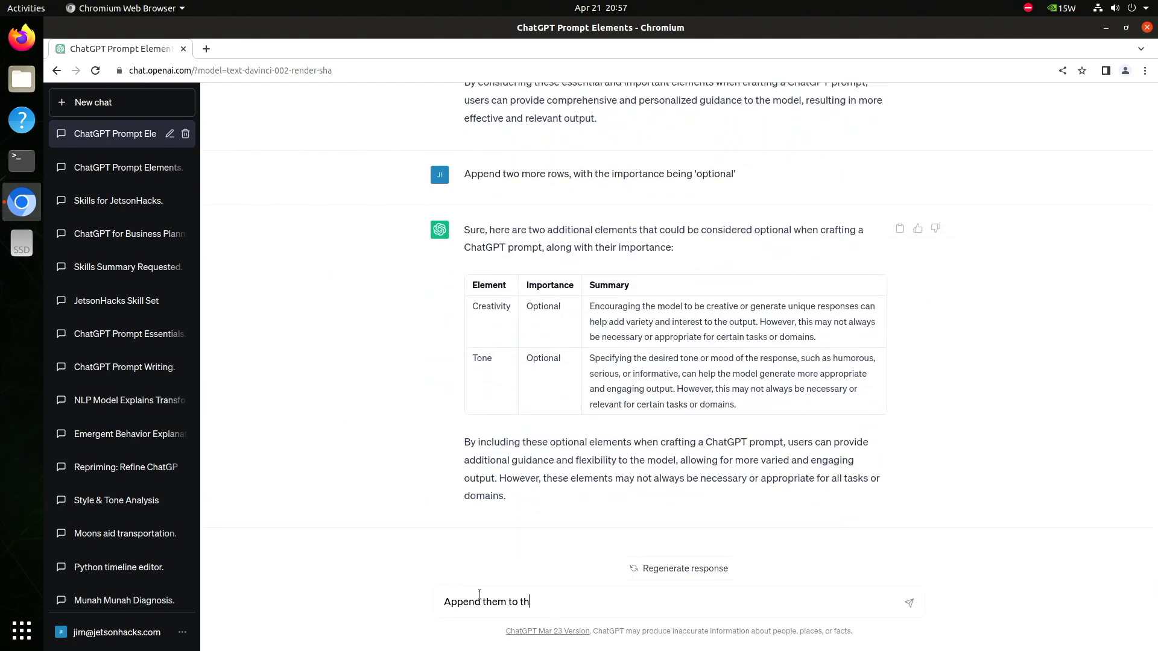
text(ble)
key(Return)
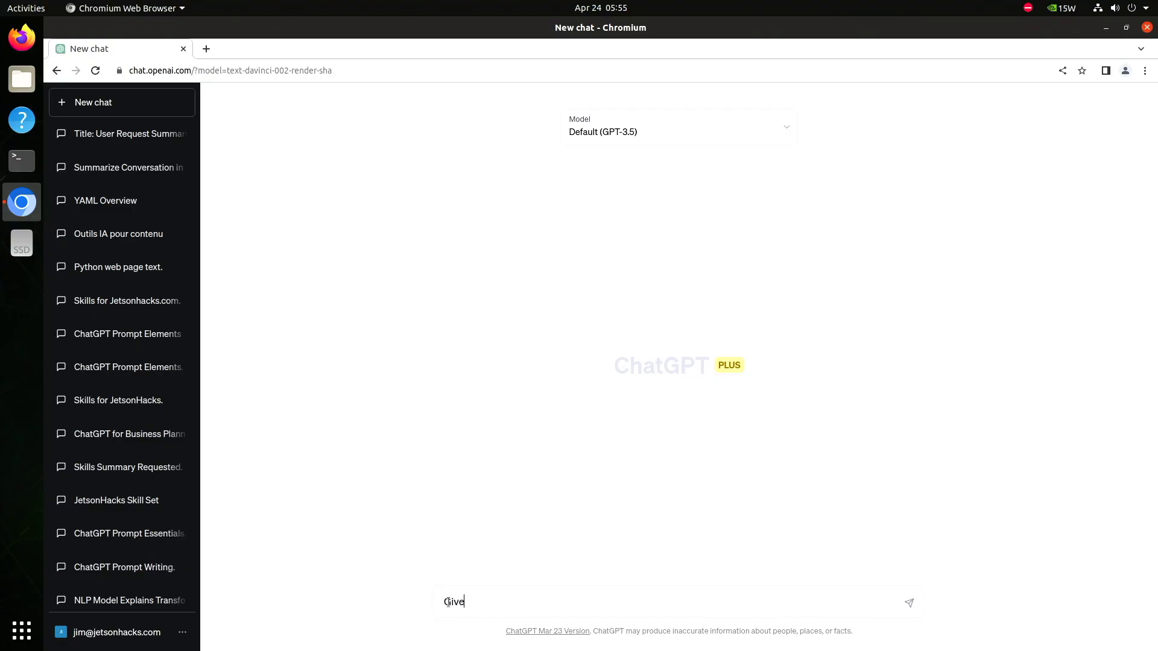
Ask for a reference linking malaria and air conditioning, then regenerate the response
text( the connection between )
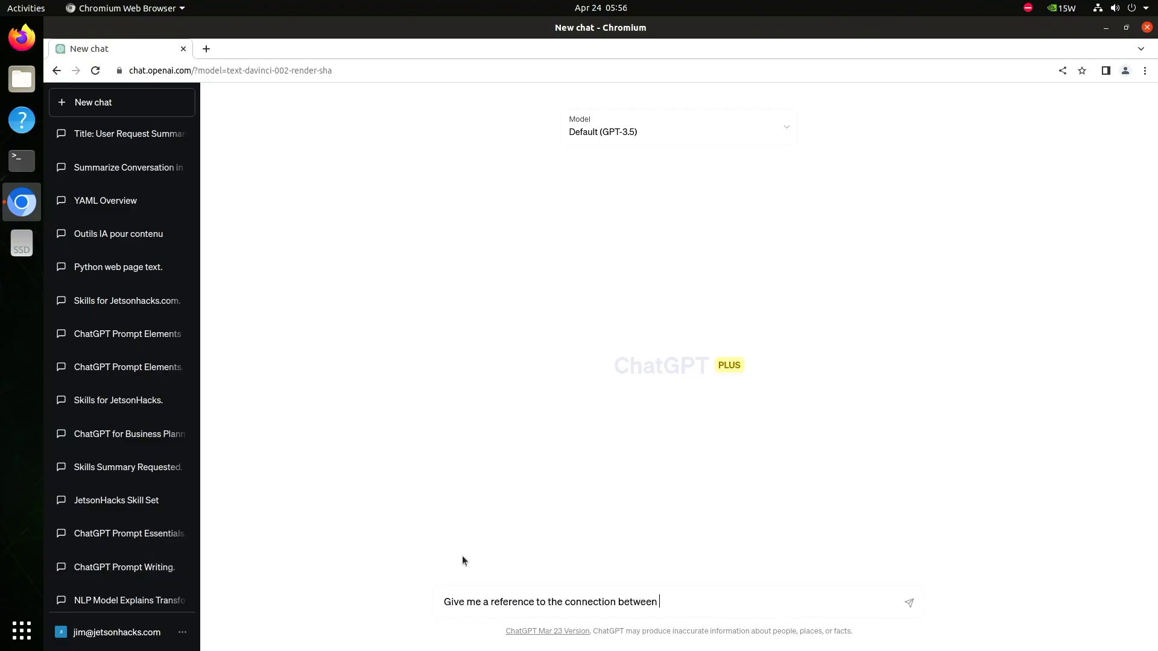
text(Malaria and air conditioning)
key(Return)
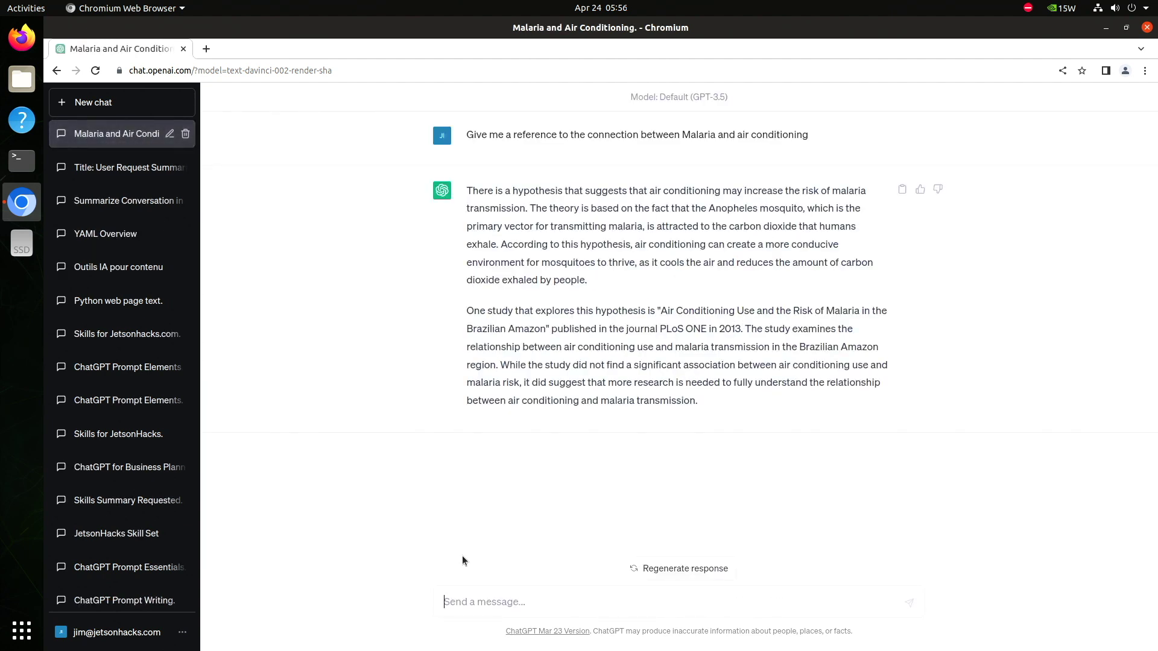
click(664, 569)
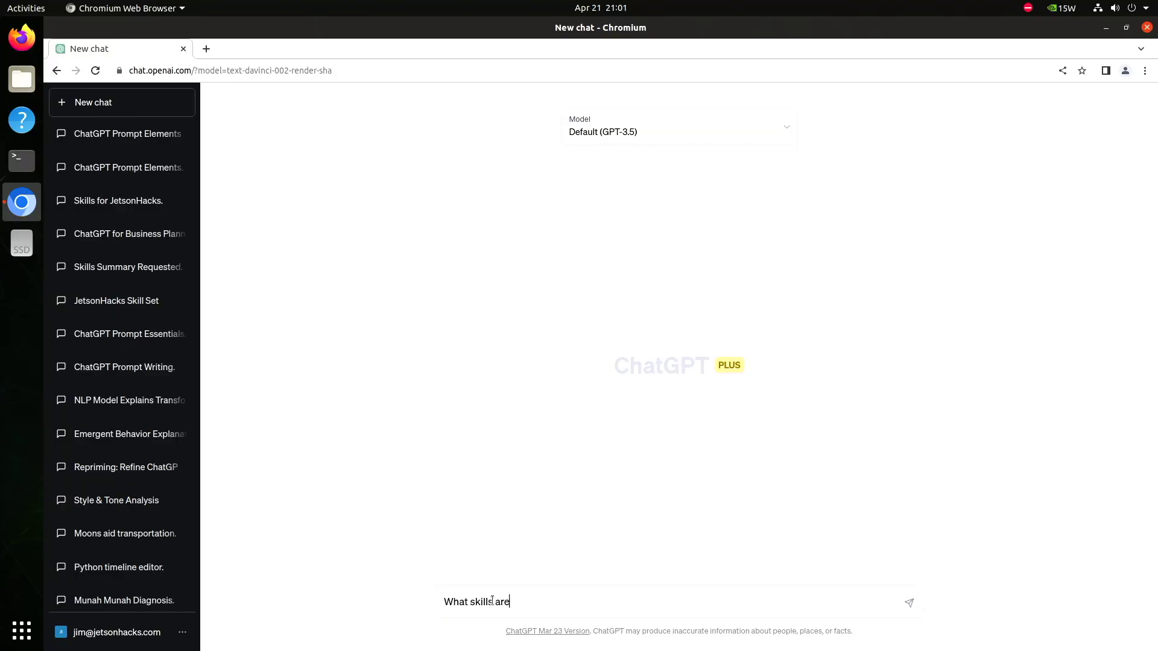
Ask what skills are needed to run jetsonhacks.com and have the list continued
text(e site jetsonhacks.com?)
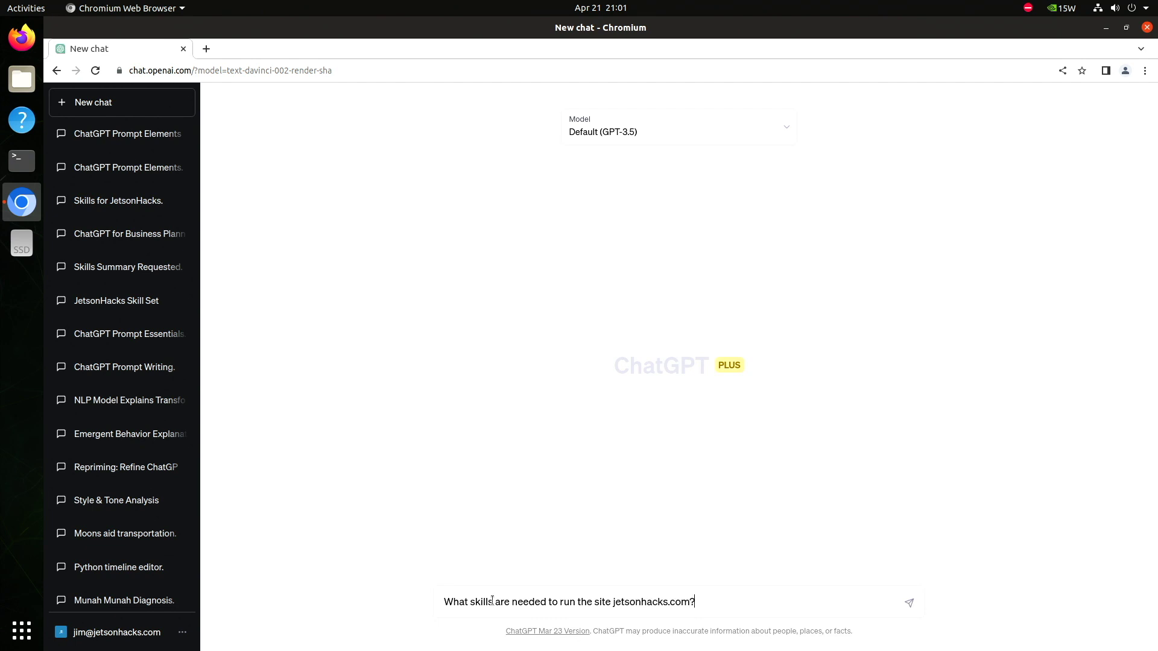
key(Return)
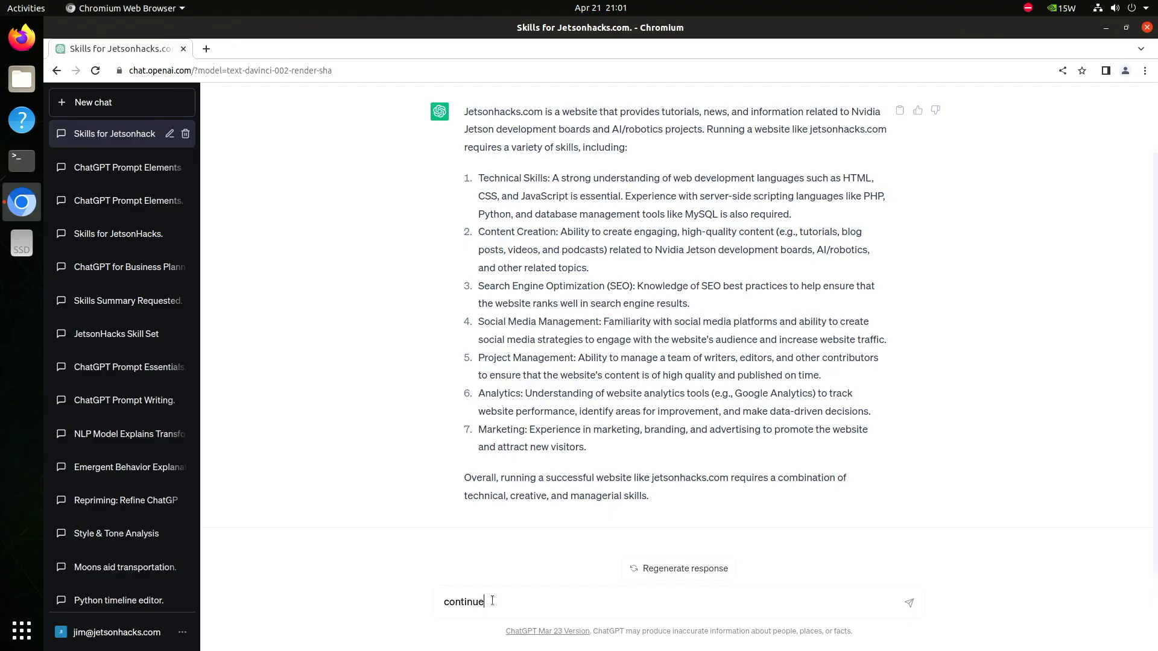
key(Return)
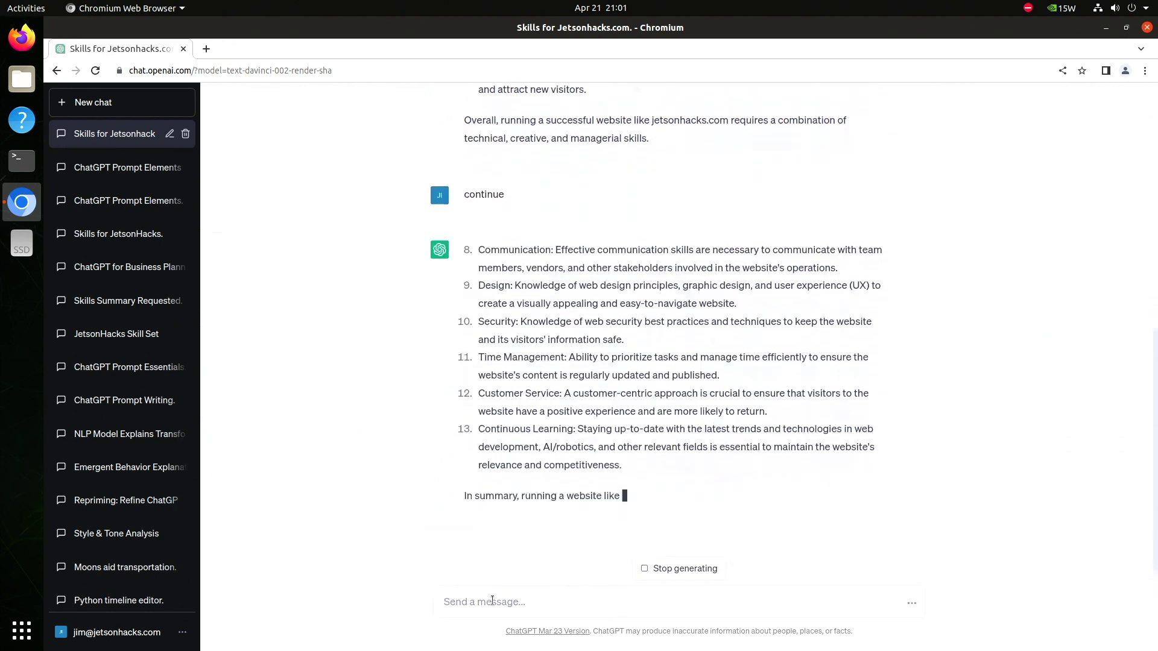
Combine the first 8 skills into a new list and add 'Video Creation'
text(Combine)
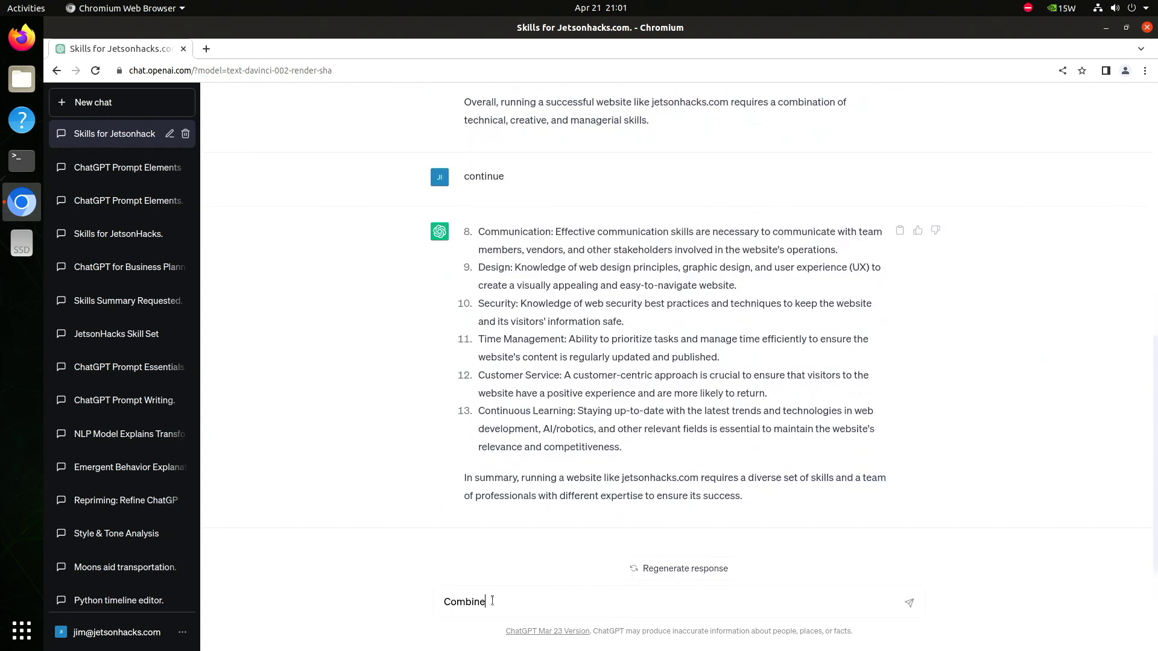
text( the first 8 elements into a new list)
key(Return)
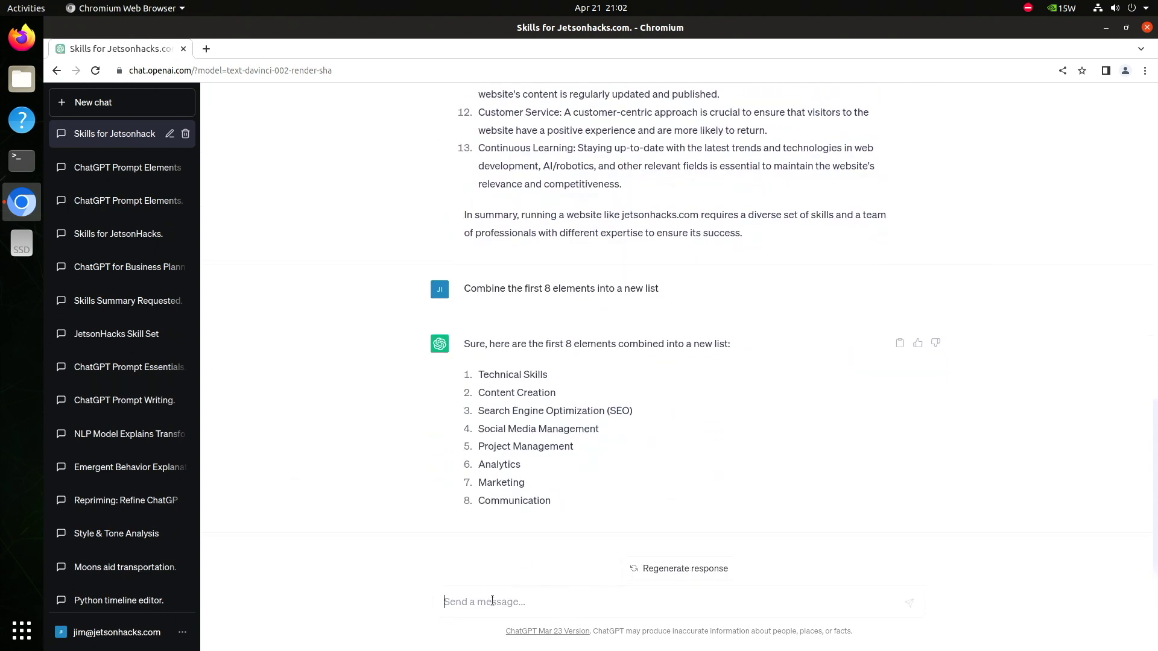
text(Add 'Video Creation')
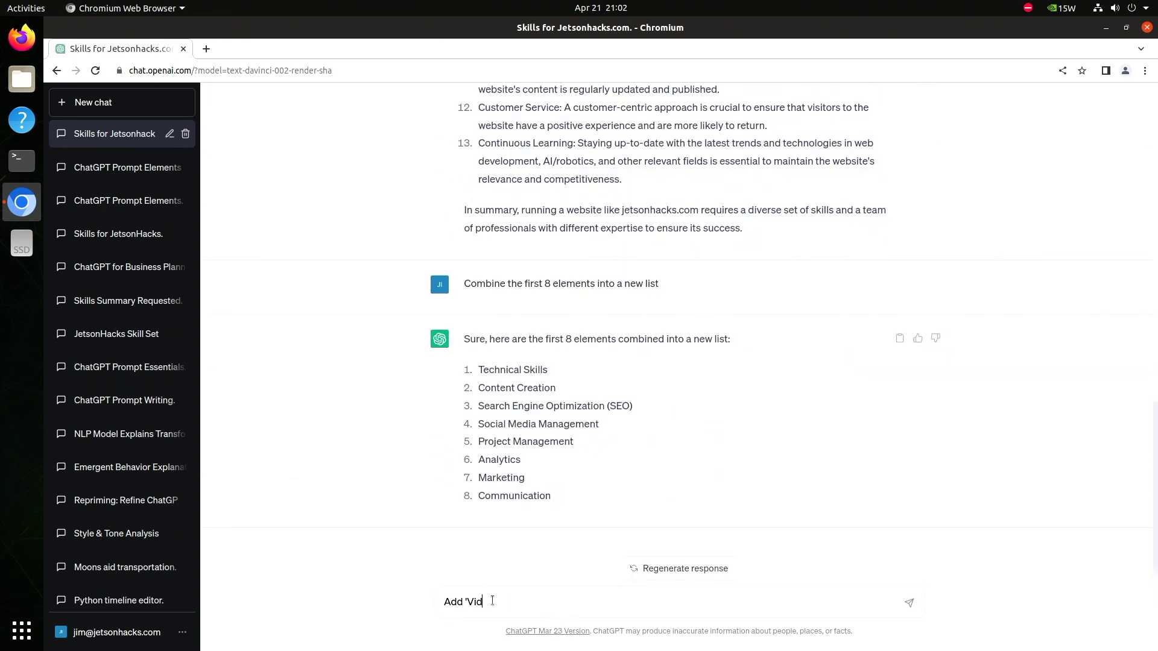
key(Return)
Ask for 5 online business ideas based on these skills and expand on #5
text(Based on these skills, )
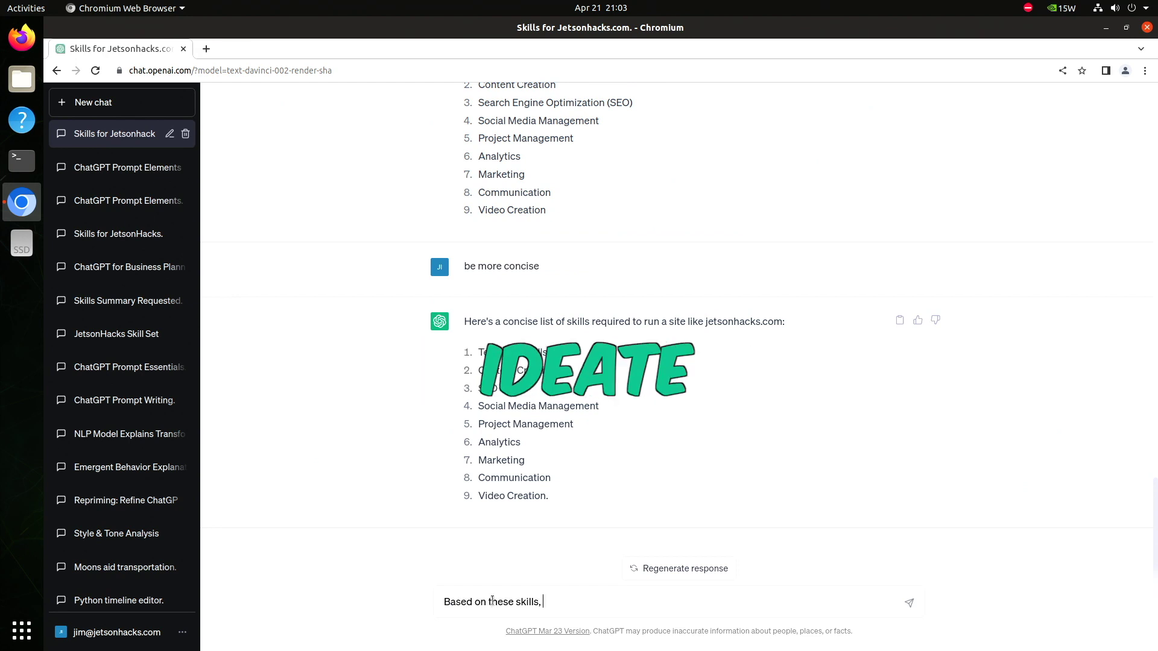
text(ideate 5 different onl)
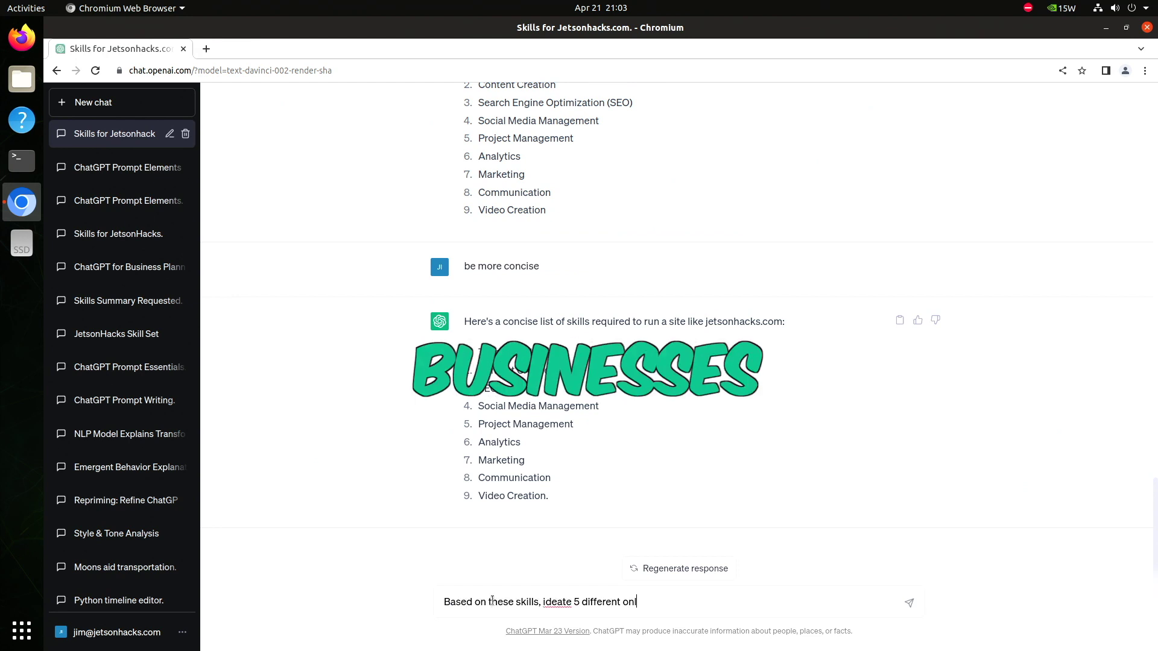
text(ine businesses)
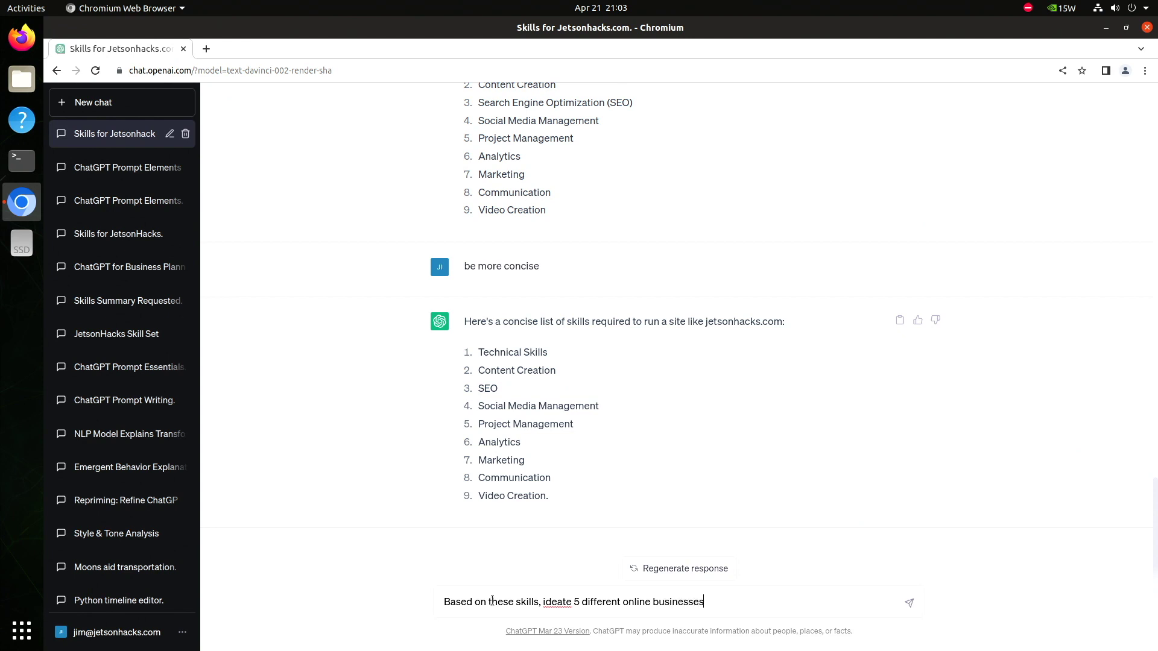
key(Return)
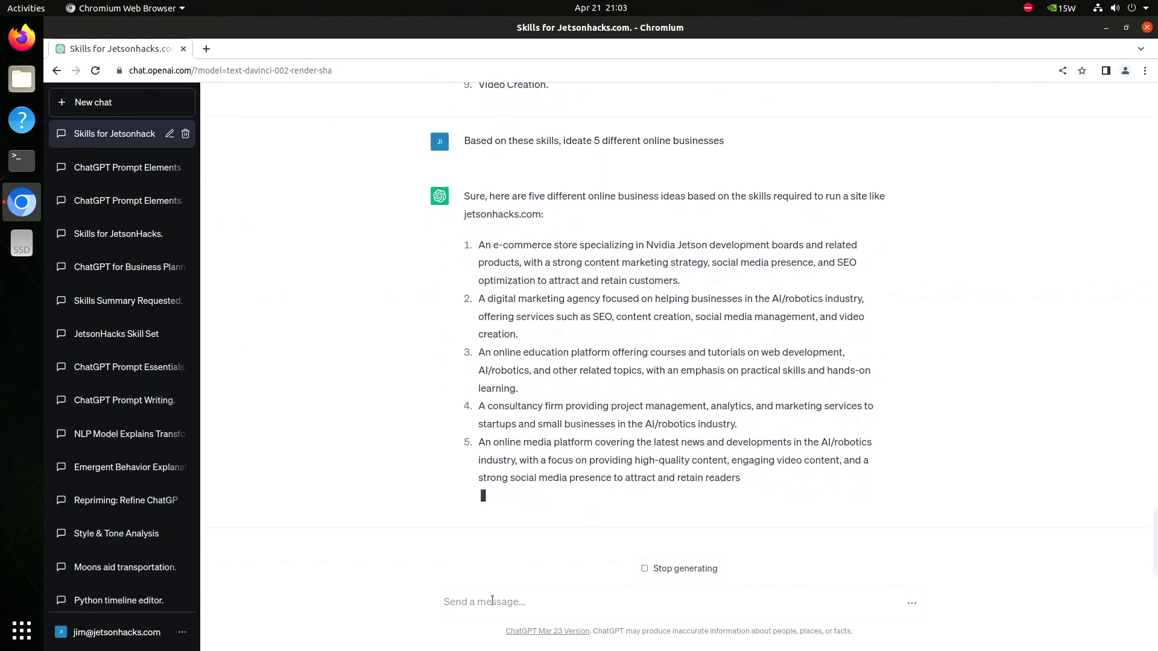
text(Expand o)
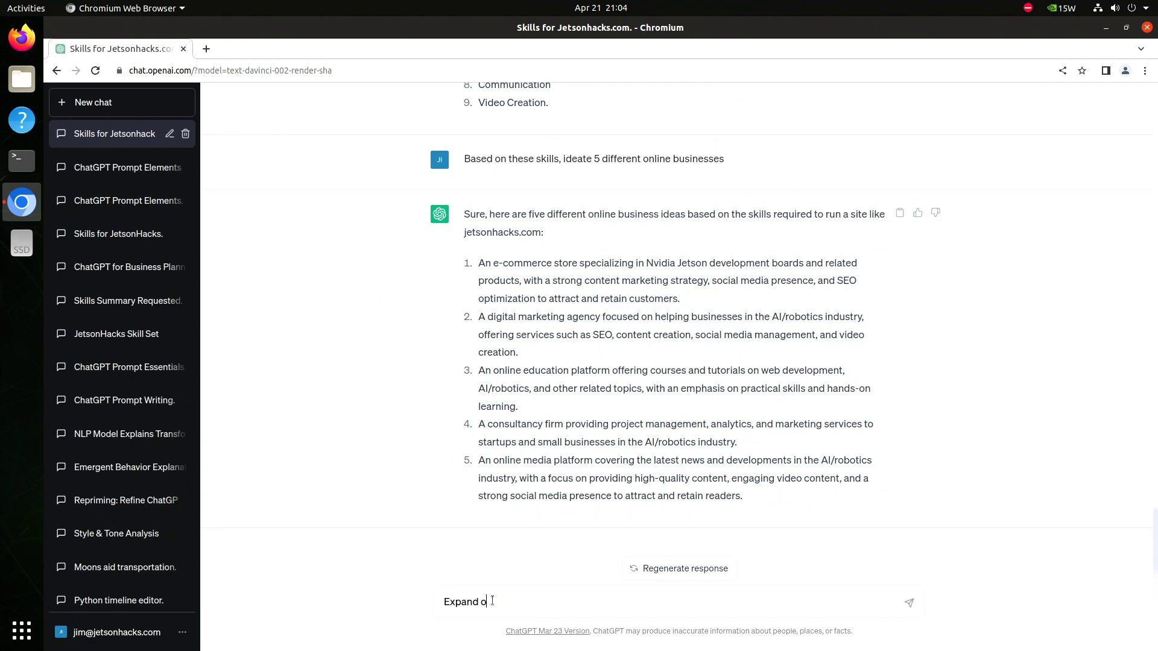
text(n  #5)
key(Return)
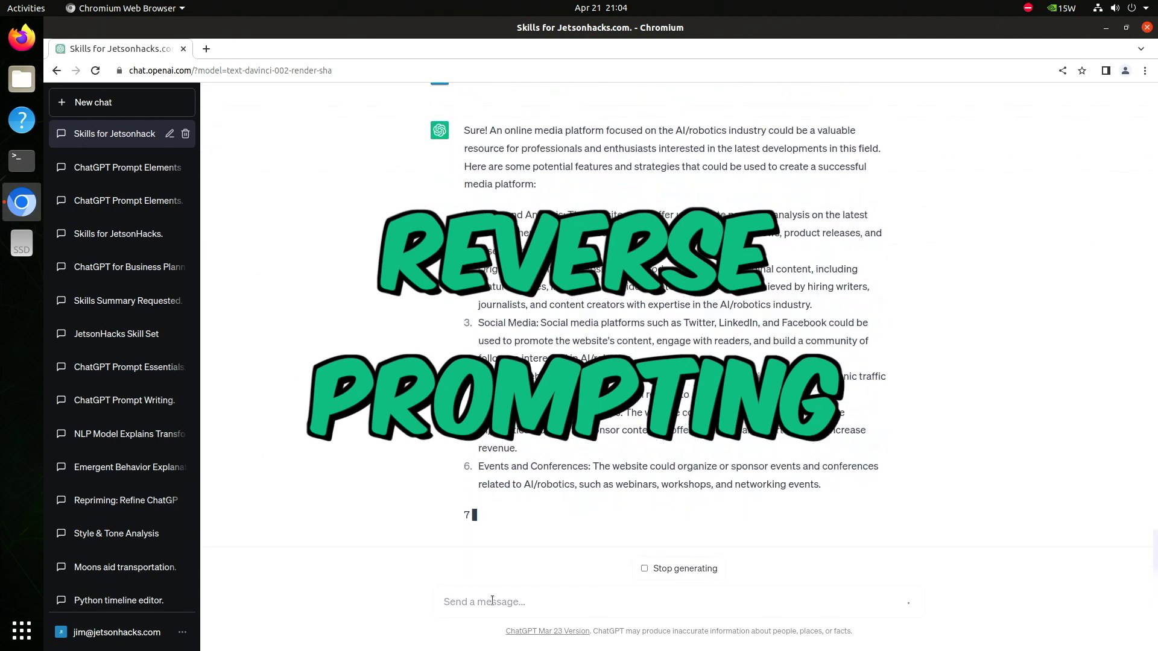
Turn the plan into a concise ChatGPT prompt, then condense the list into one sentence
text(Turn)
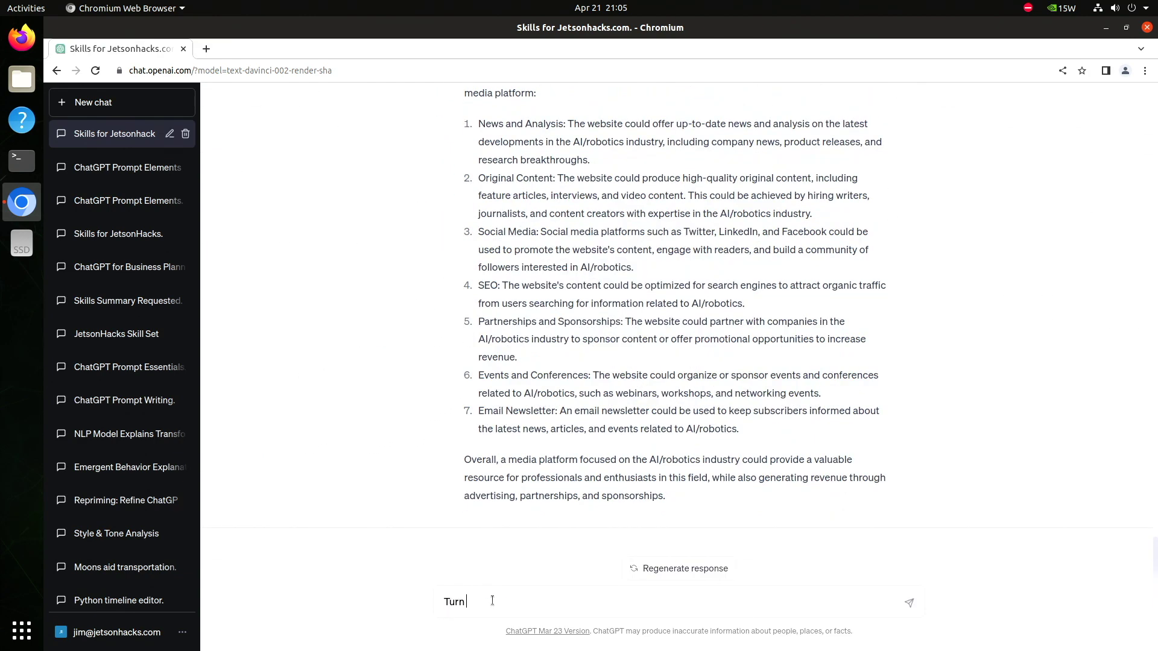
text( this into a concise ChatGPT prompt)
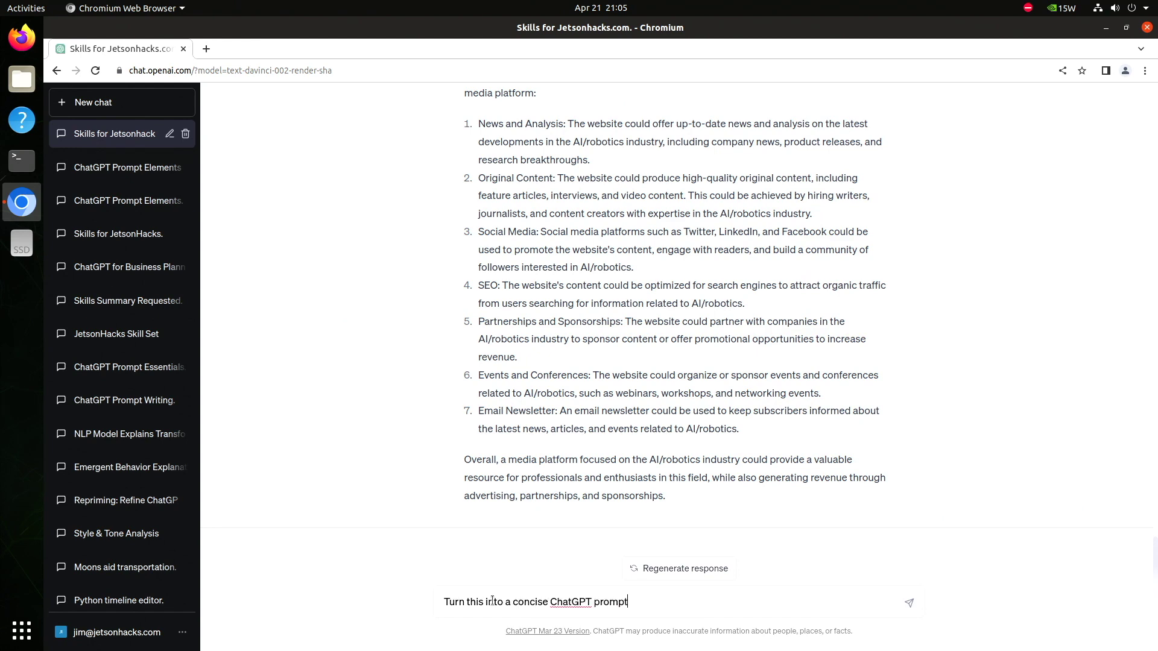
key(Return)
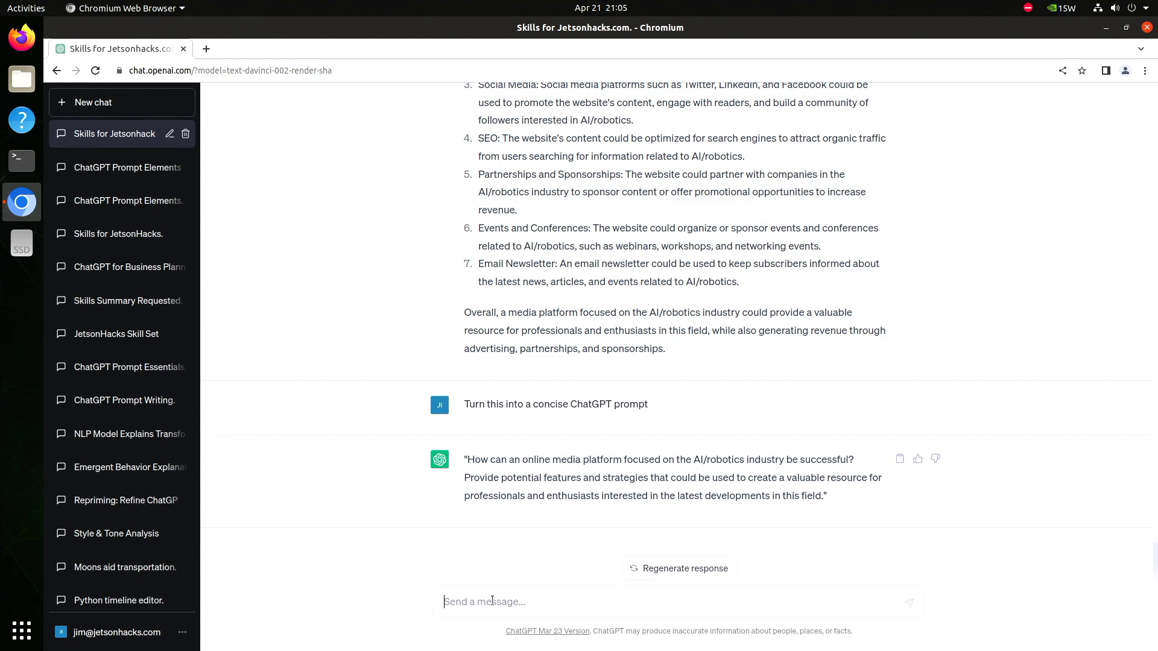
text(Convert the list into a concise sentence)
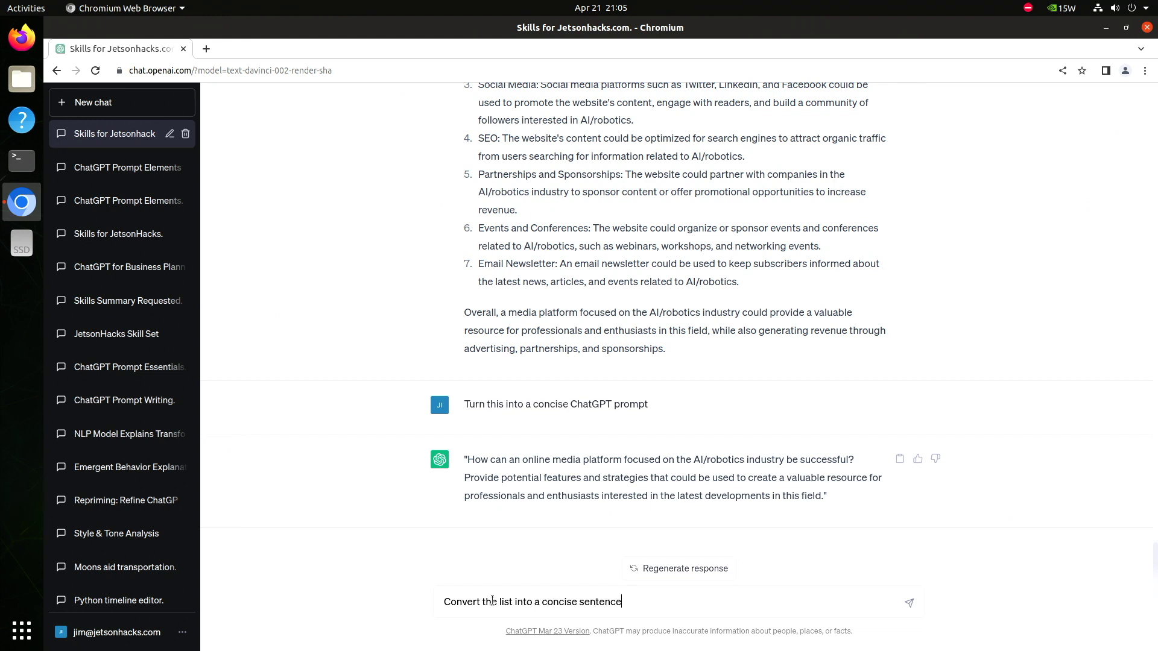
key(Return)
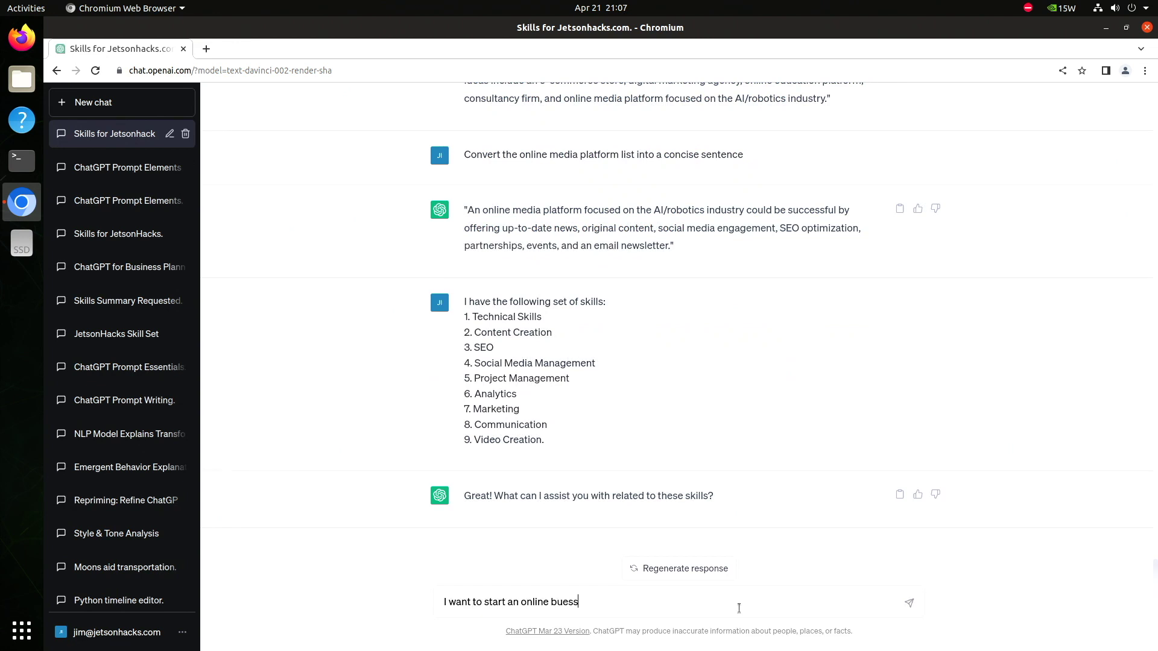
Draft the getting-started outline request with role Business Advisor and audience entrepreneur
text(Give an outline of how to get started)
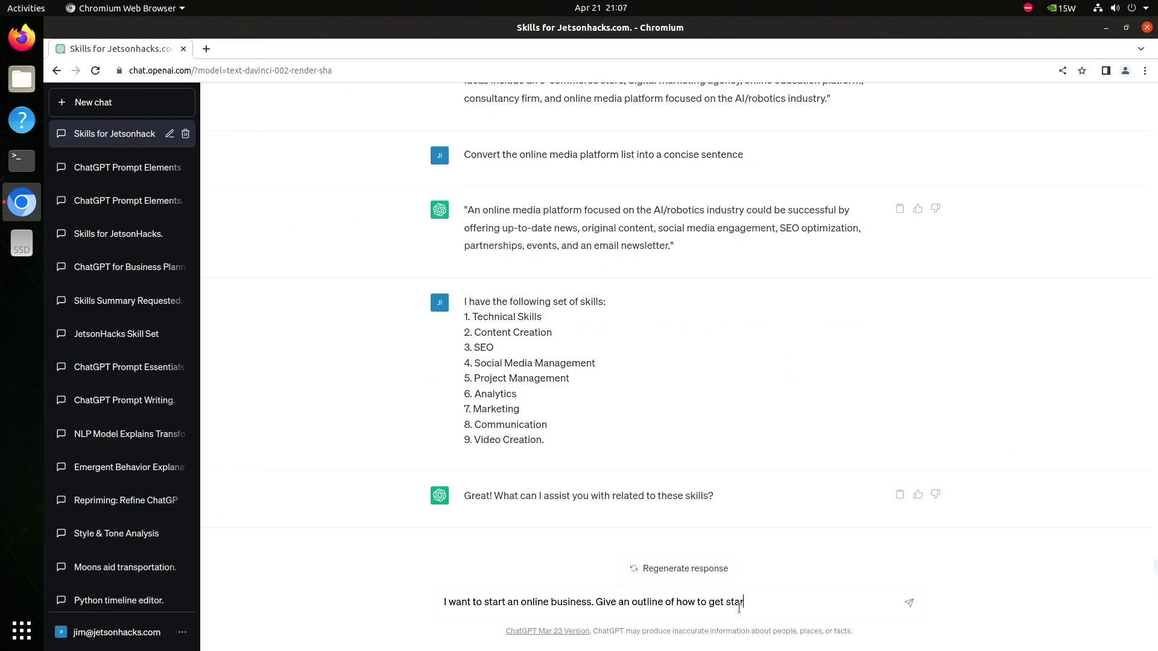
text(. role: Business Advisor audience: entrepreneu)
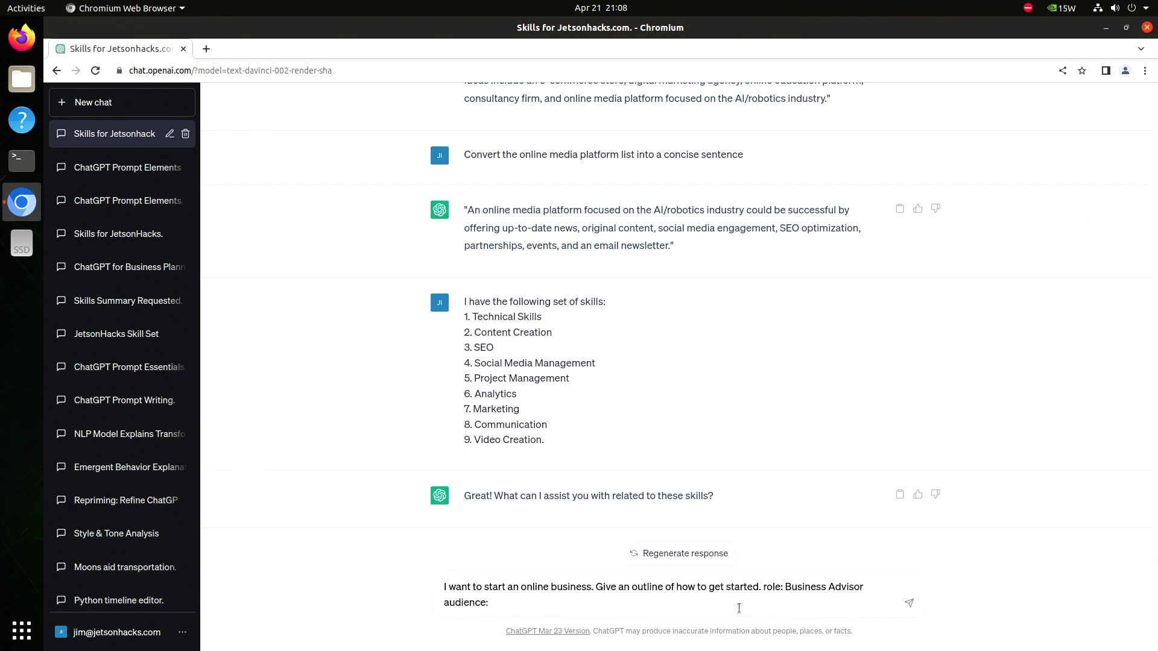
text(r)
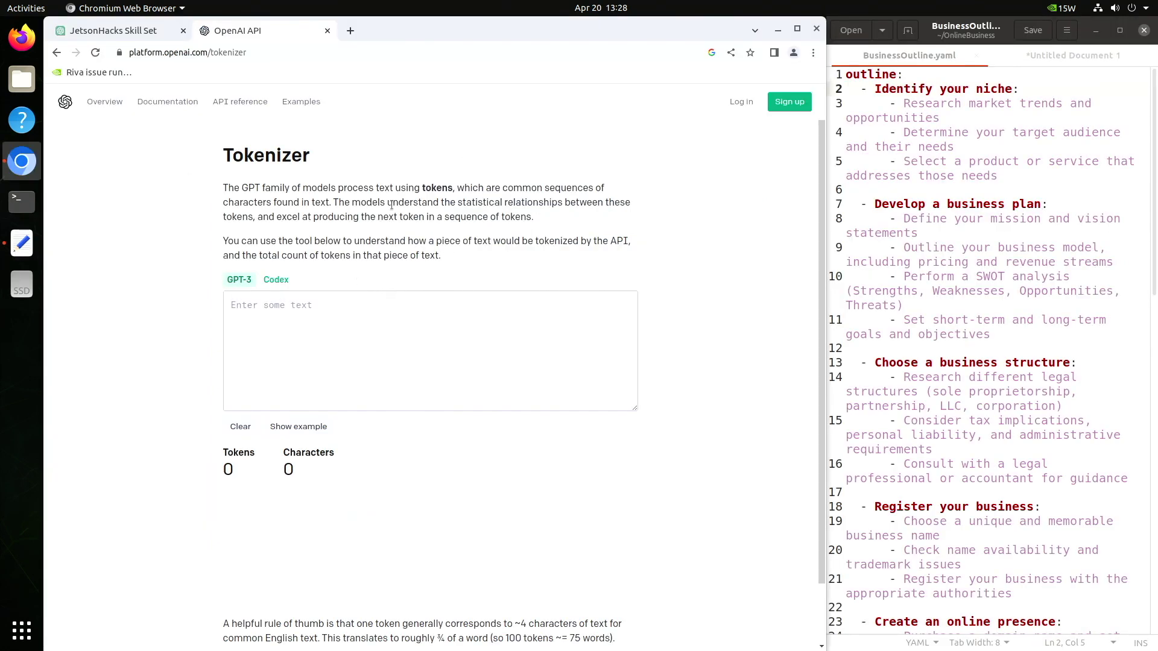
Paste the business-advisor prompt as plain text into the Tokenizer (31 tokens, 138 characters) and view its token IDs
click(229, 304)
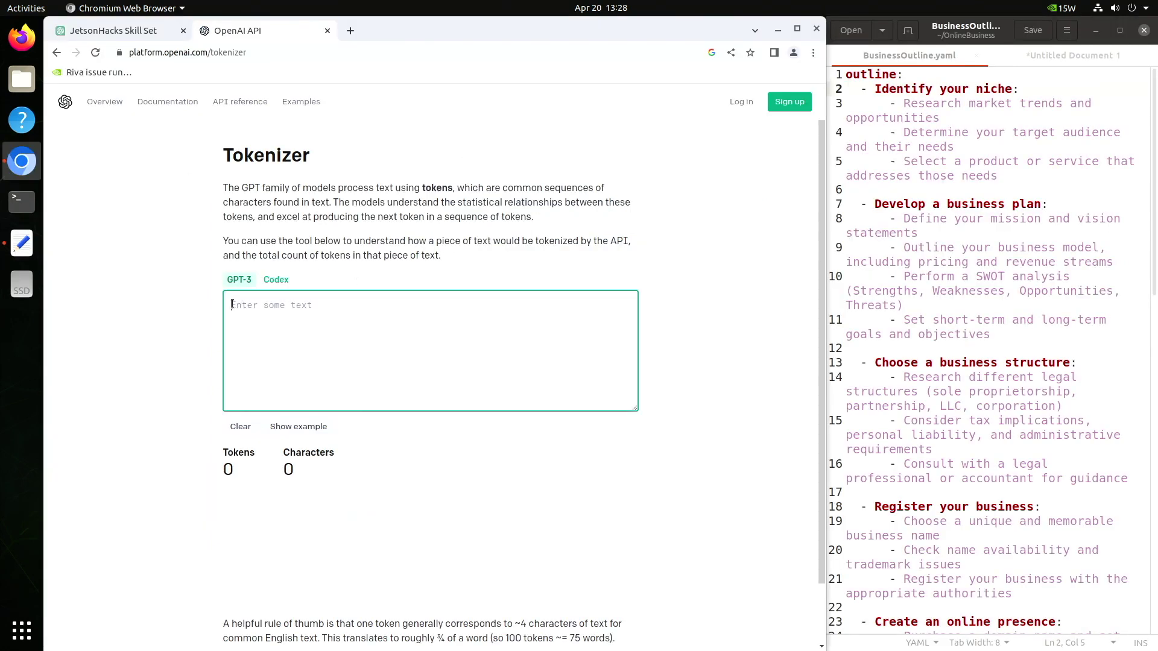
right_click(230, 305)
click(289, 396)
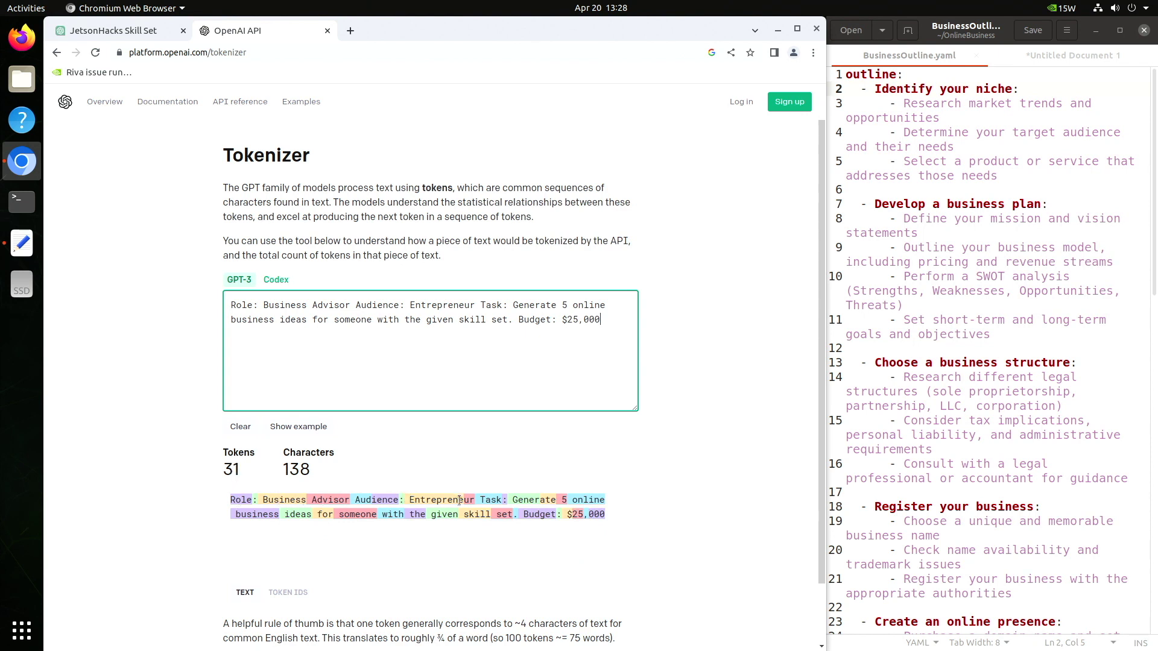
click(288, 593)
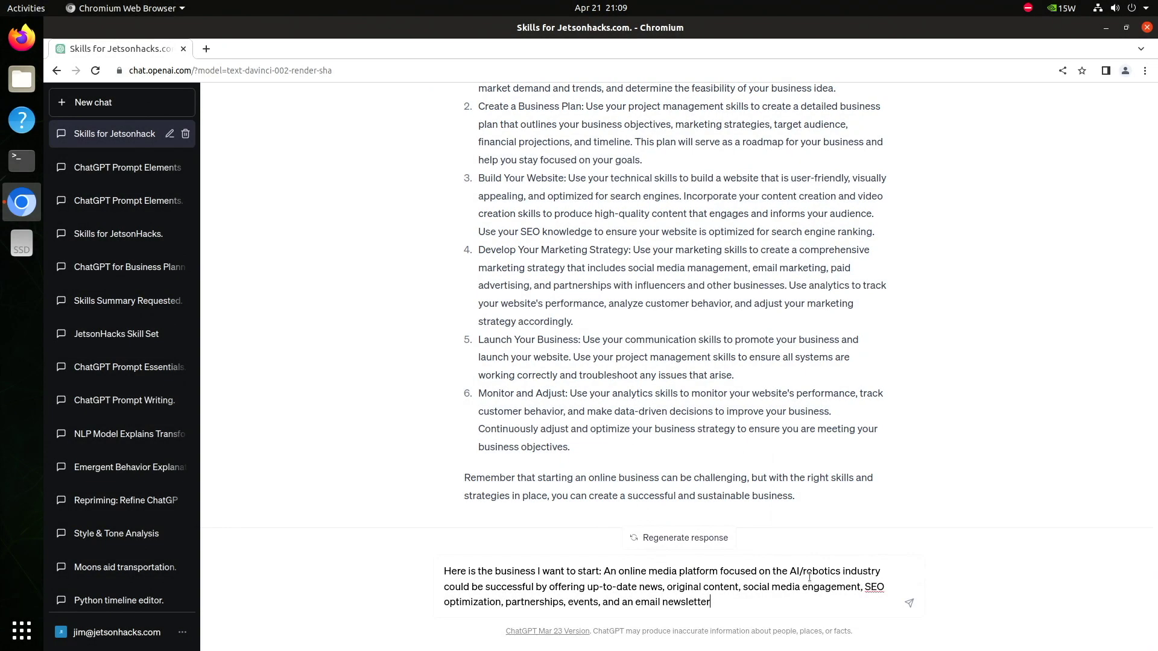
Replace 'could be successful by' with 'which offers', append 'Ask questions', and send the platform description
drag(549, 586, 510, 587)
text(which offer)
text(s)
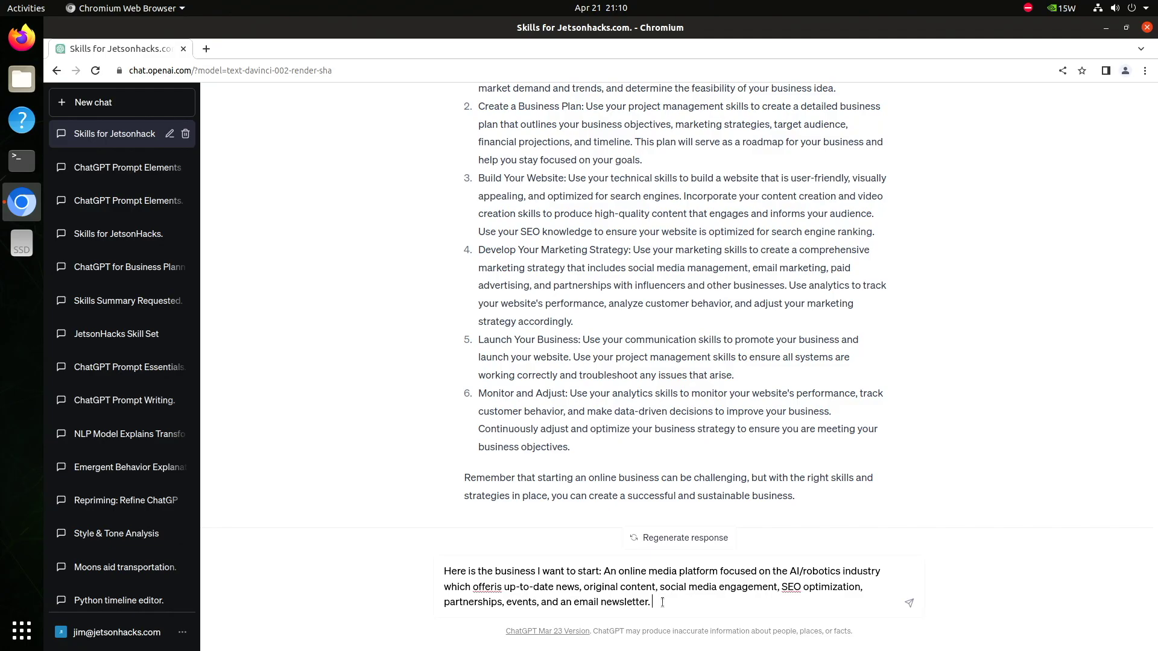
text(Ask questions.)
key(Return)
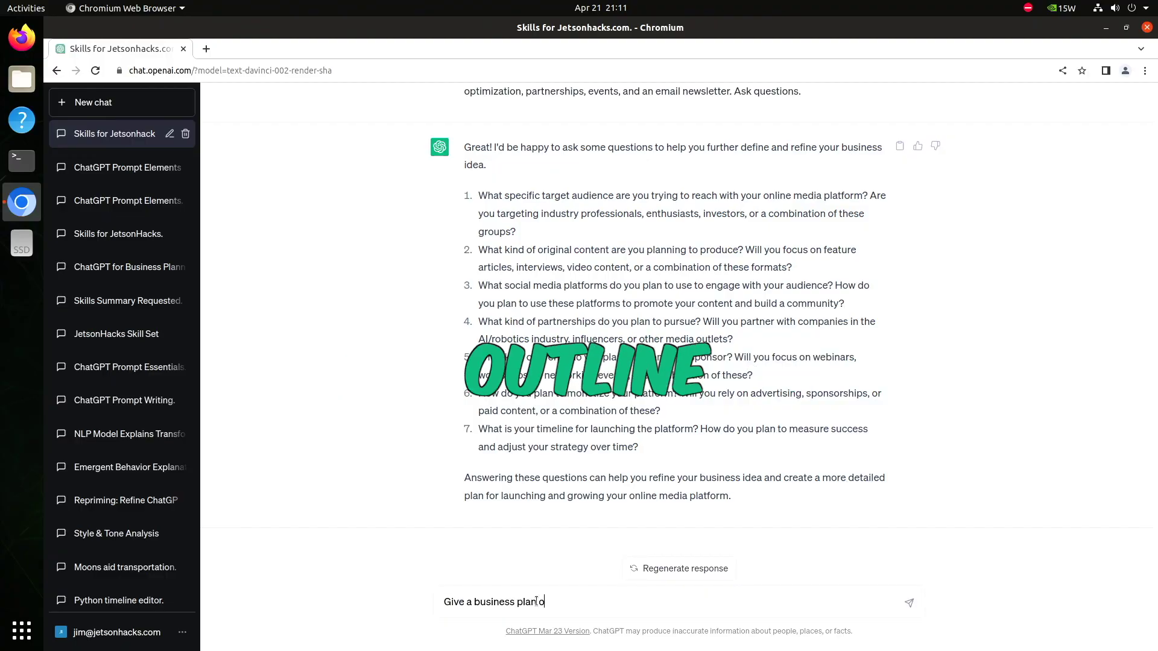
Request a business plan outline from the discussion, turn it into a table, and add a 'Difficulty' rating column
text(cussed)
key(Return)
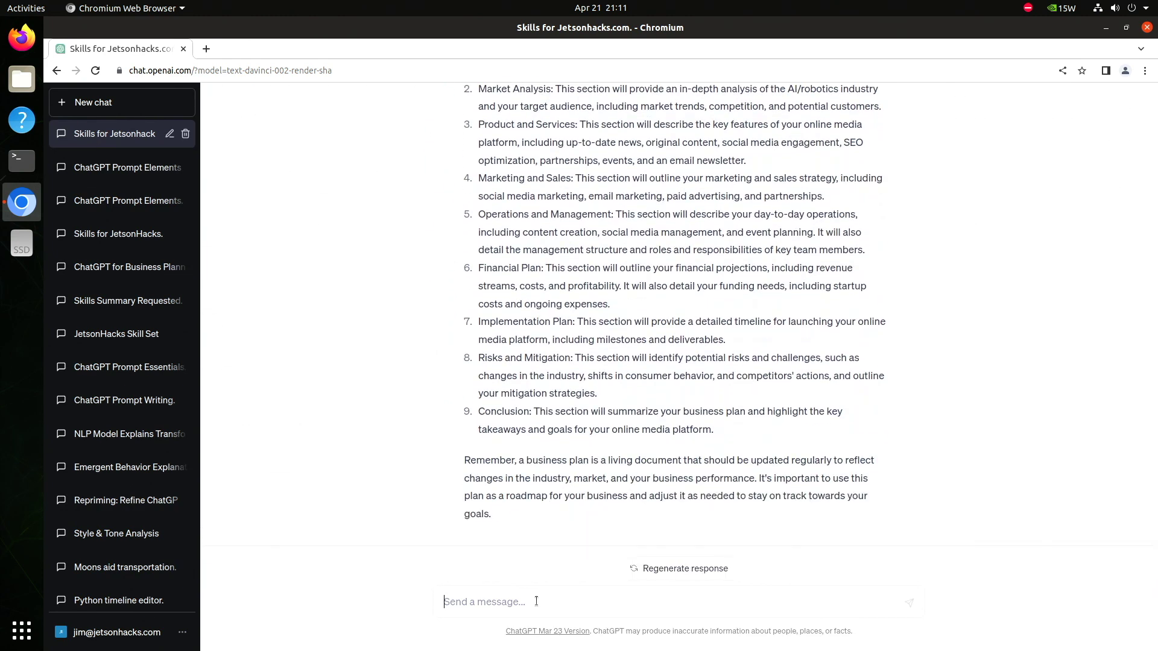
text(Turn this into a table.)
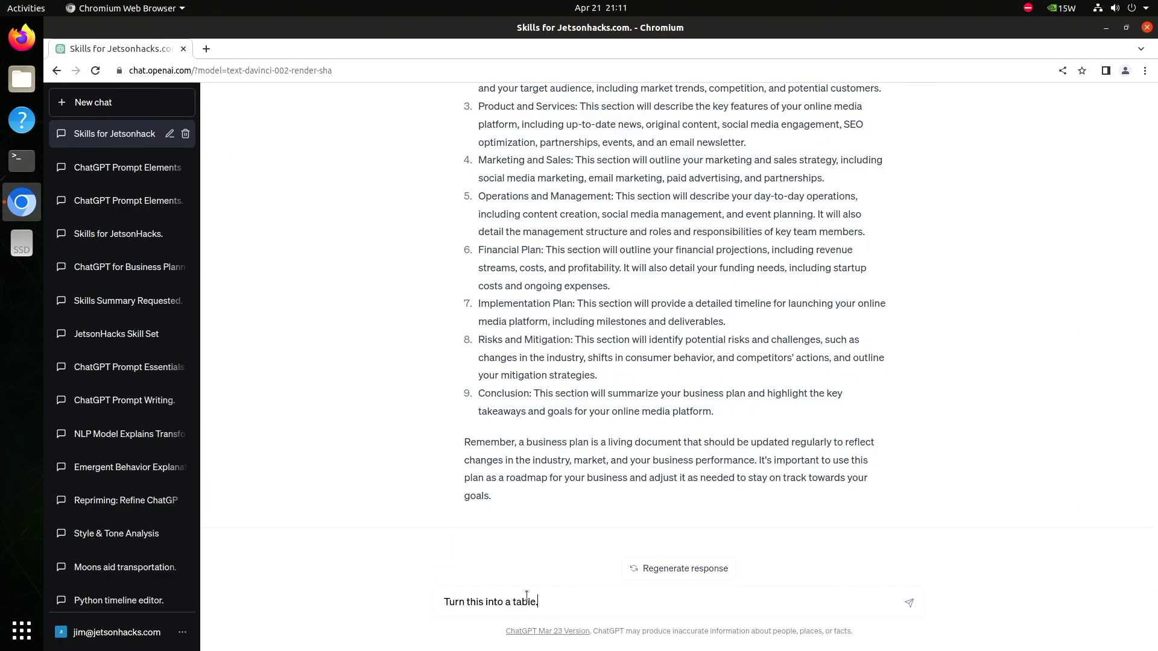
key(Return)
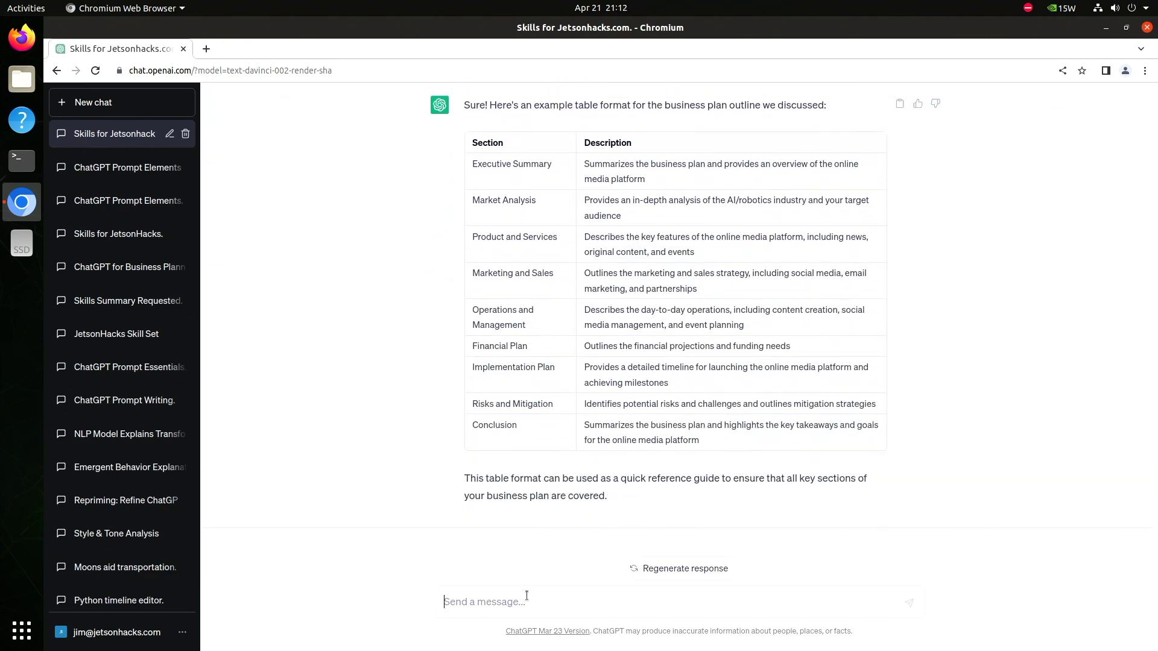
text(Add a column which rates 'Difficulty')
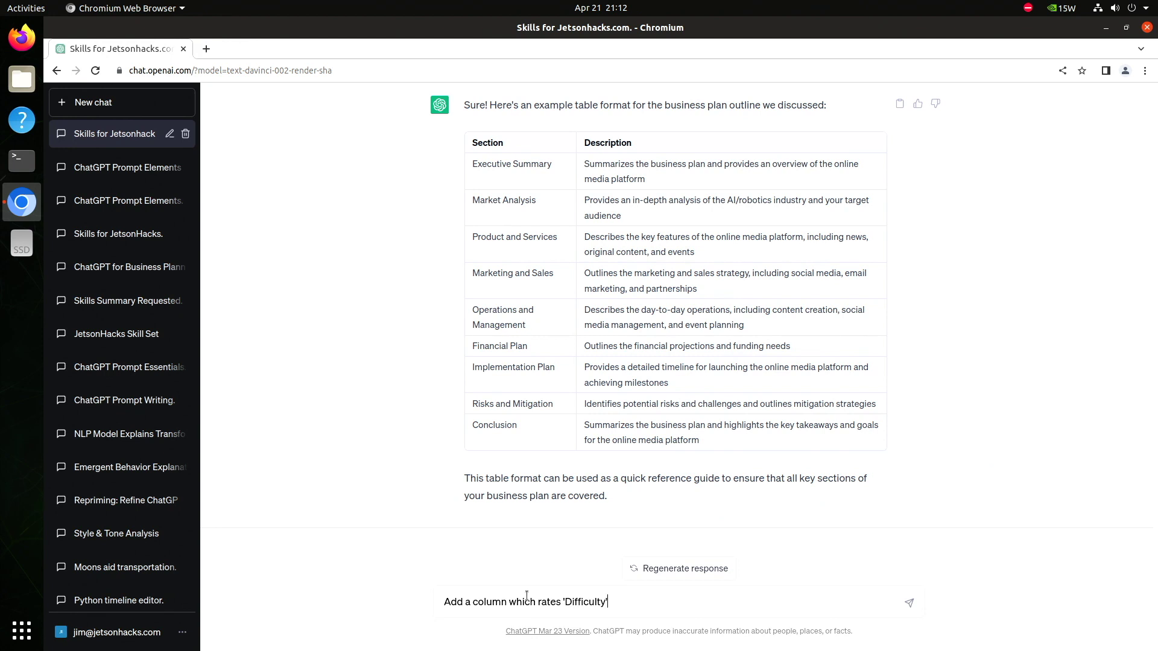
key(Return)
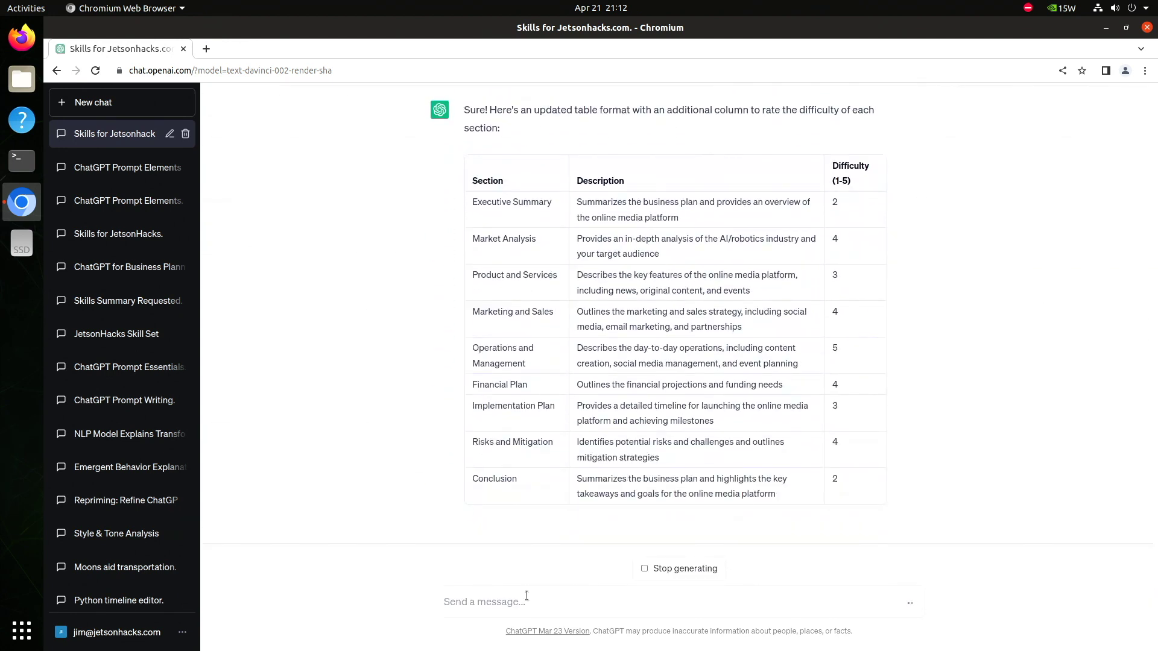
Ask for another column estimating hours to write each business plan section for a small business
text(Add another column which )
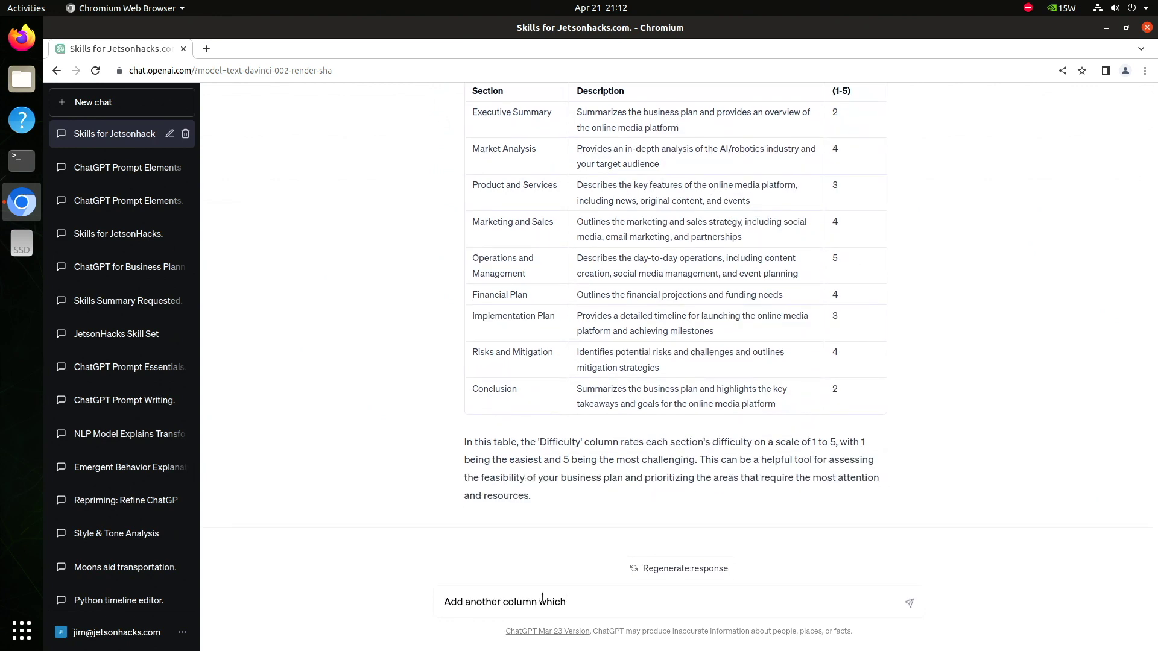
text(estimates how long it would take to complete writ)
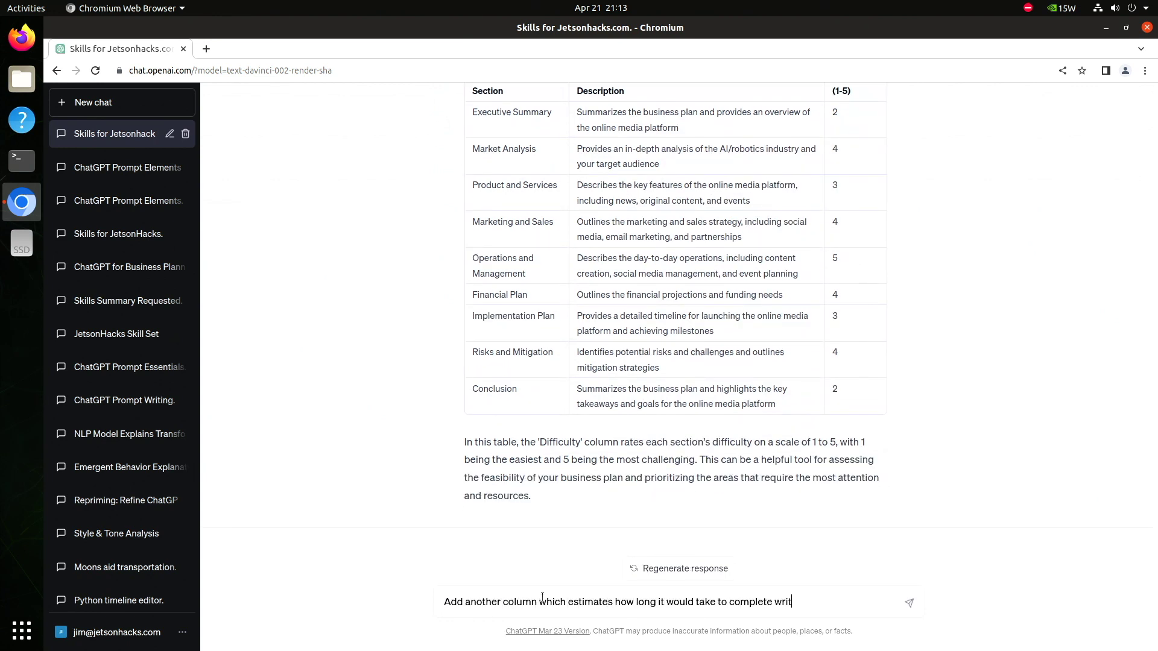
text(ing the bu)
key(BackSpace)
key(BackSpace)
text(each section of the business plan)
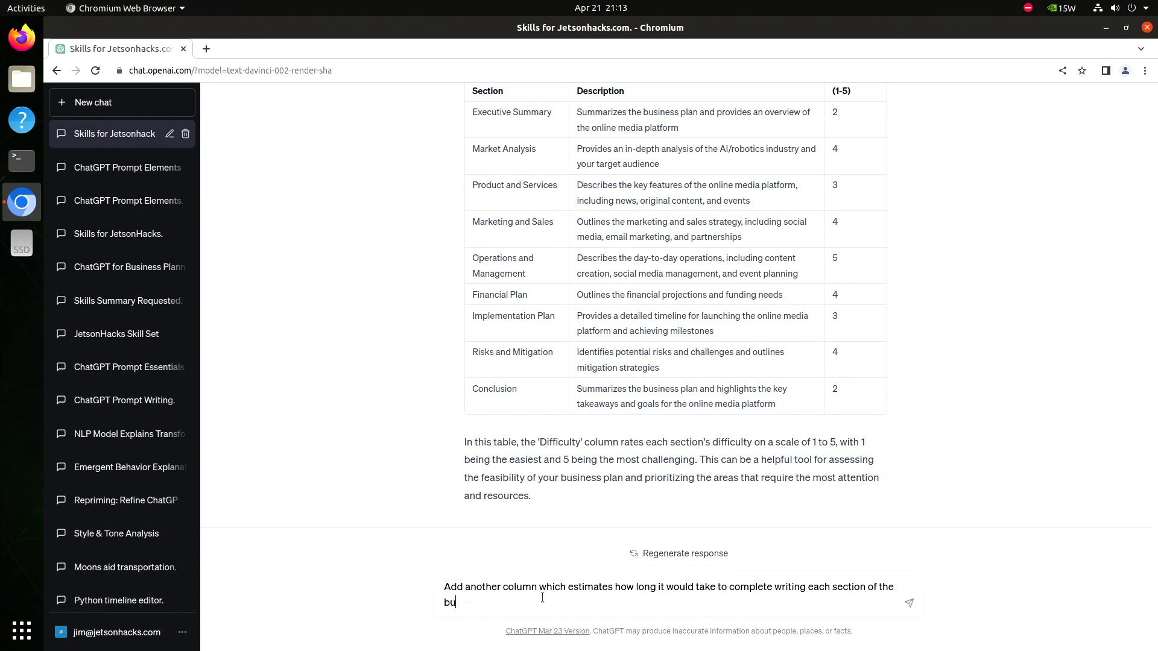
text(. This is for a small business)
key(Return)
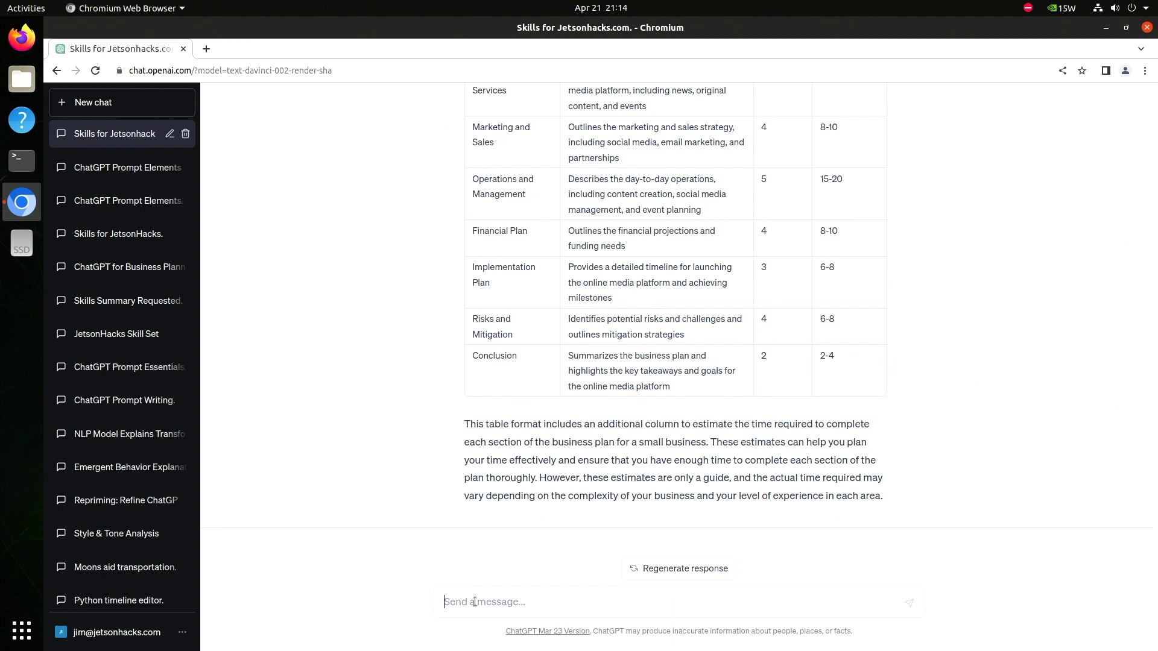
text(Convert this to YAML)
Send the request to convert the table to YAML and copy the resulting YAML code block
key(Return)
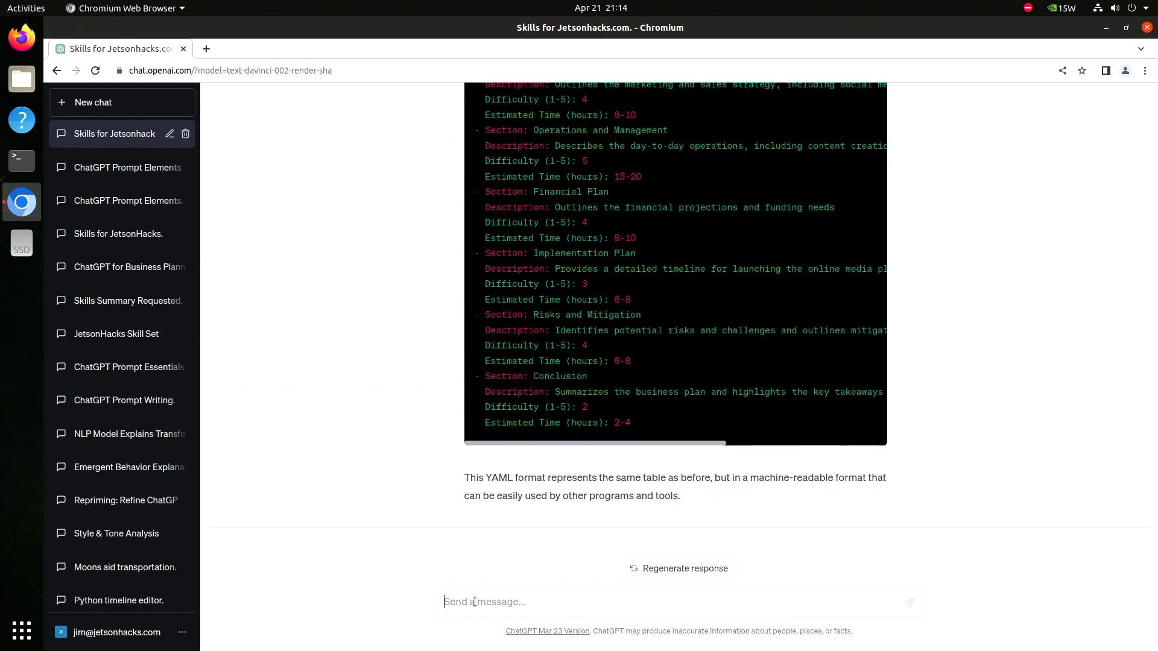
scroll(662, 356, up, 6)
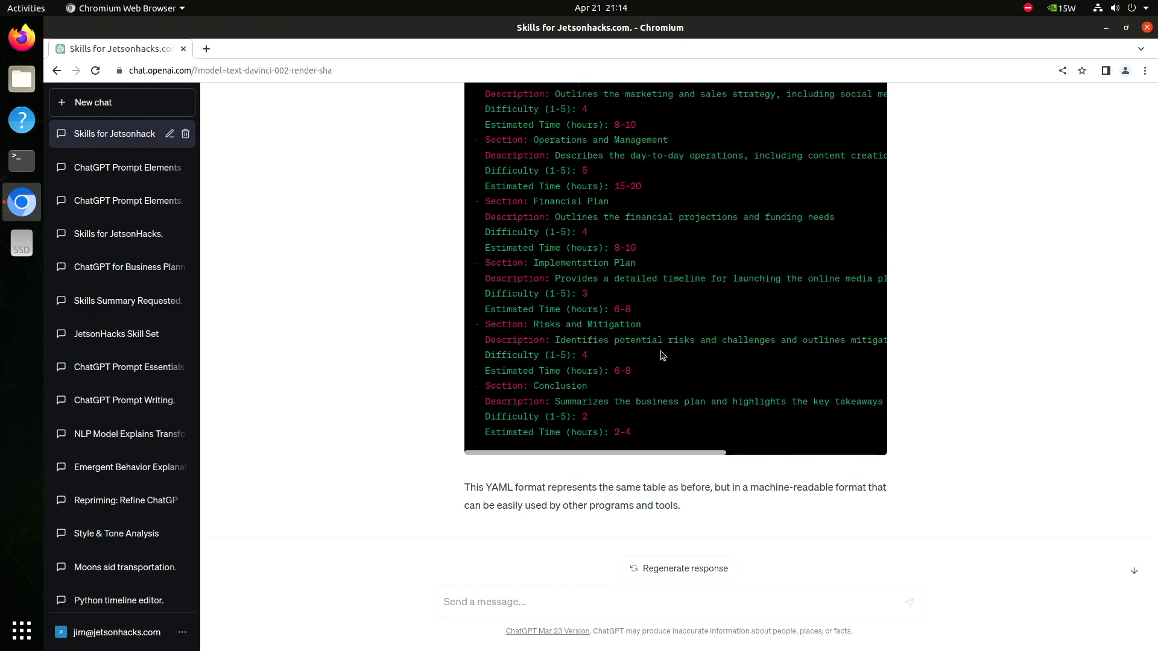
click(862, 221)
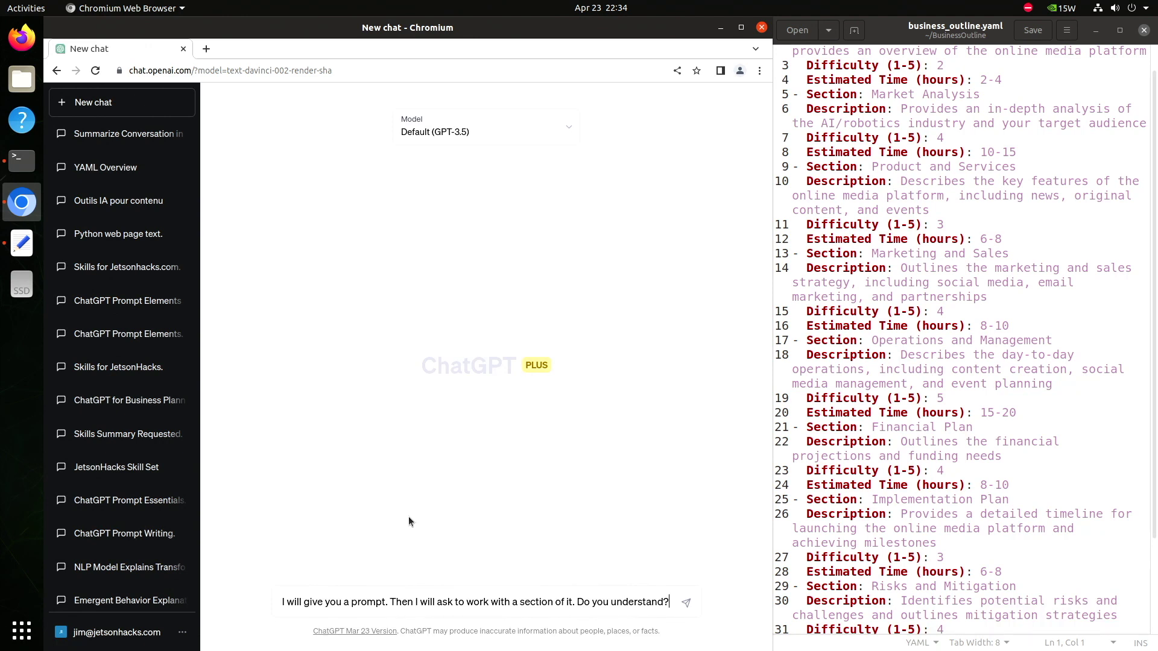
Send the drafted setup question in the new ChatGPT chat
key(Return)
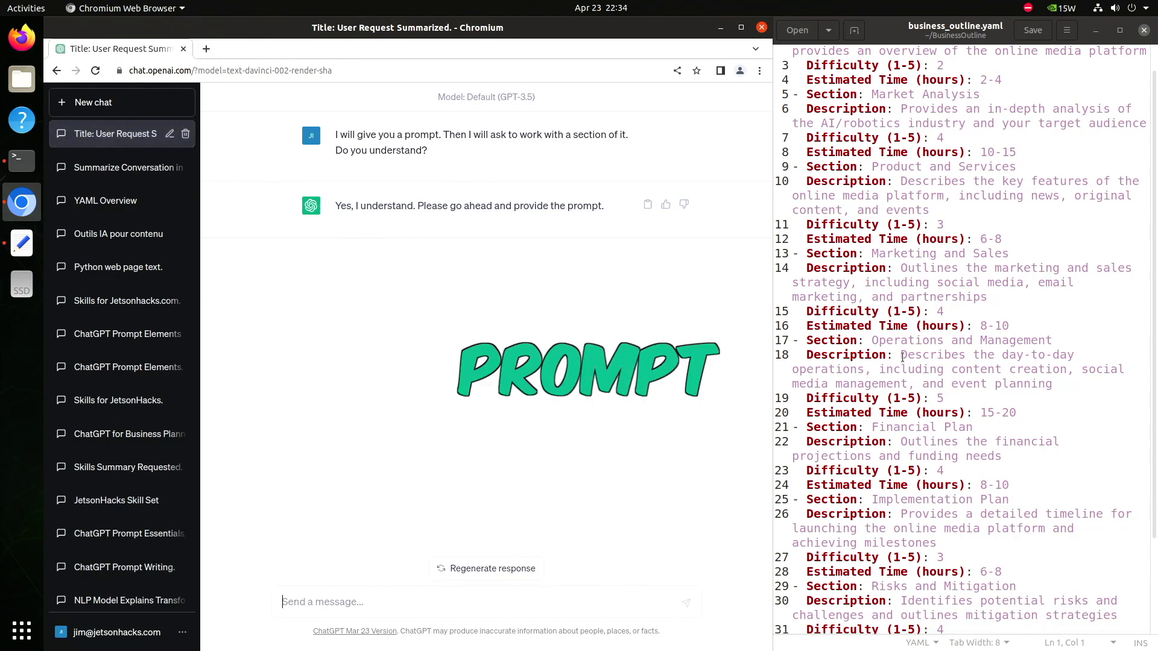
click(1038, 308)
right_click(1039, 308)
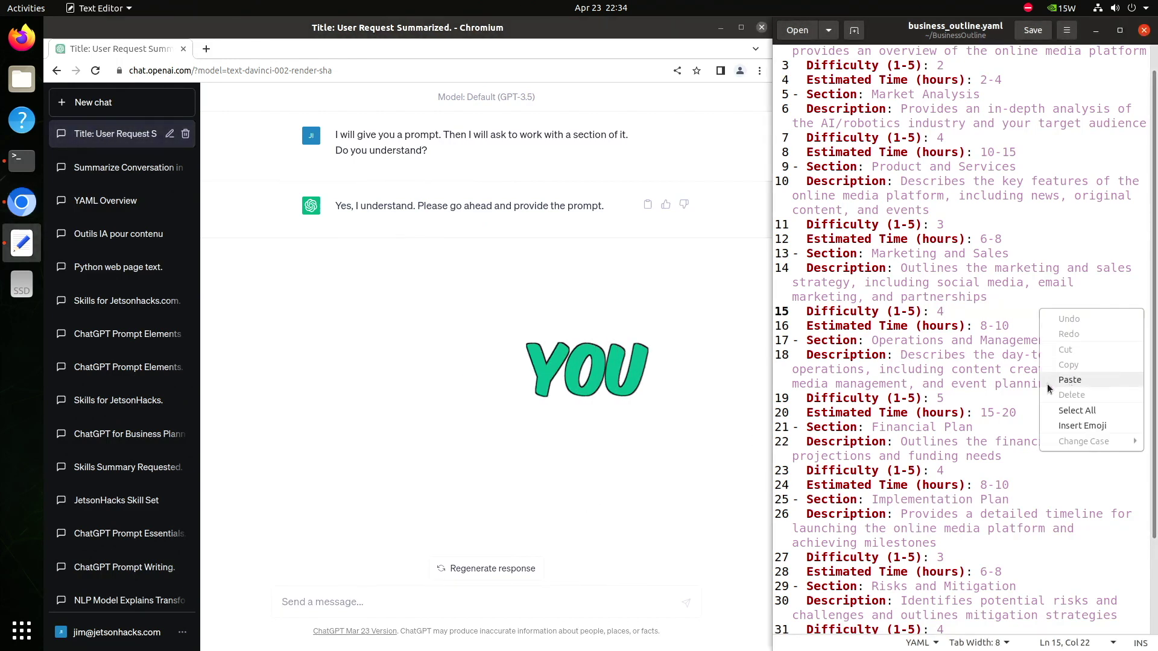
click(1012, 305)
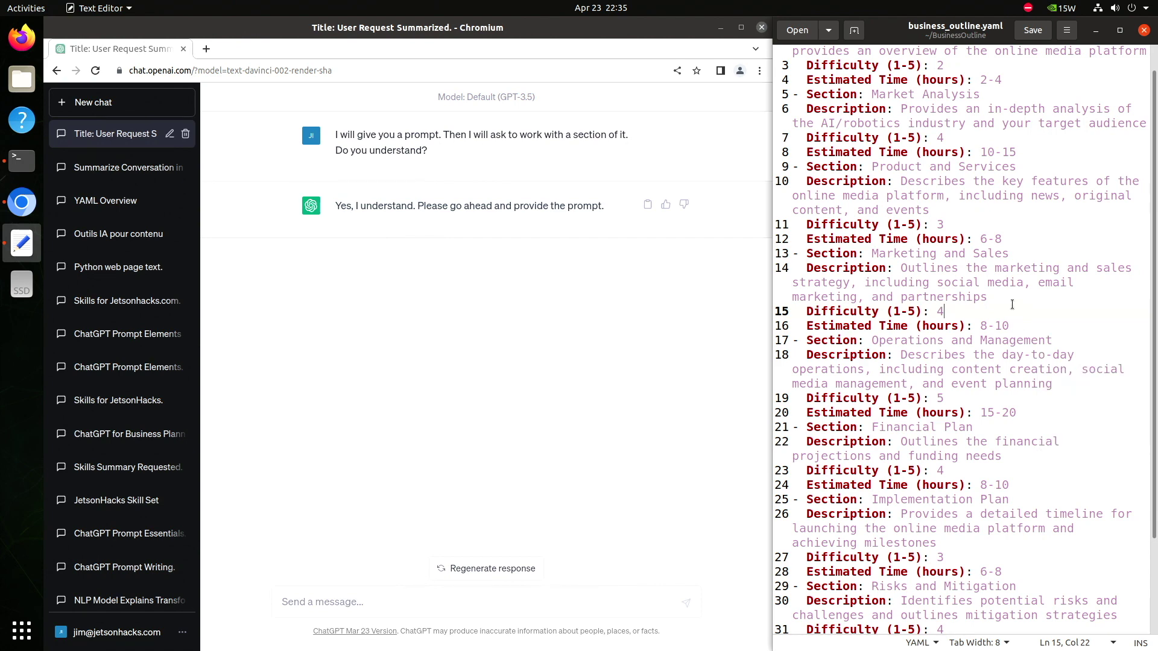
Copy all of business_outline.yaml, paste it into ChatGPT and send it, then highlight 'Financial Plan'
key(ctrl+a)
right_click(1012, 304)
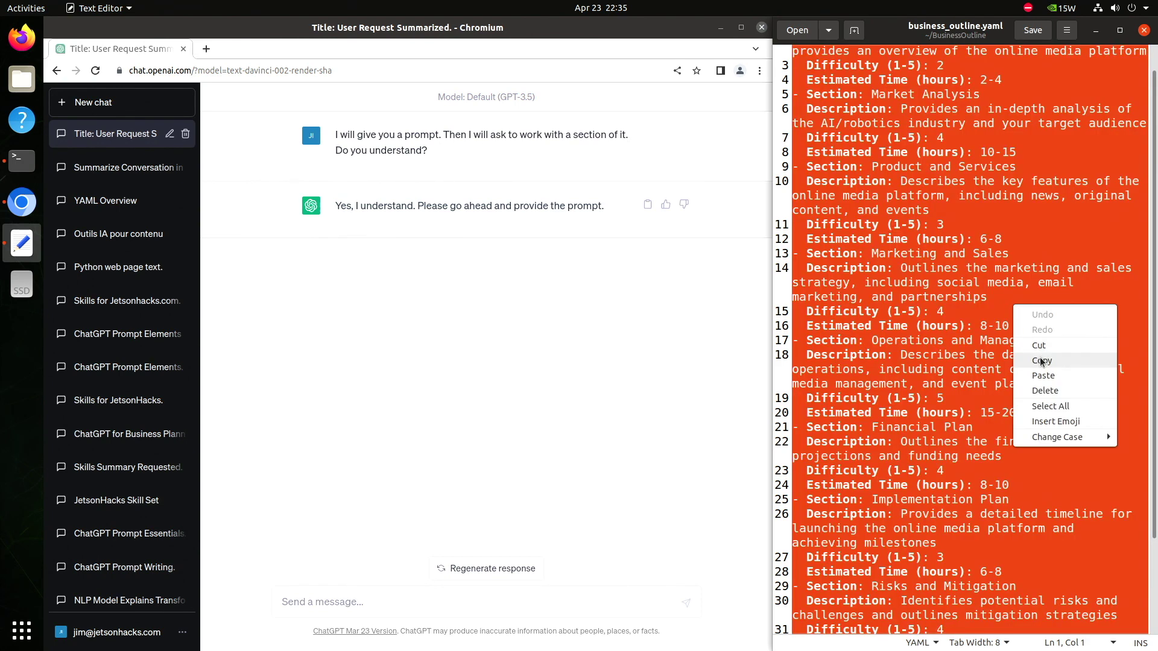
click(1038, 360)
click(325, 601)
right_click(325, 601)
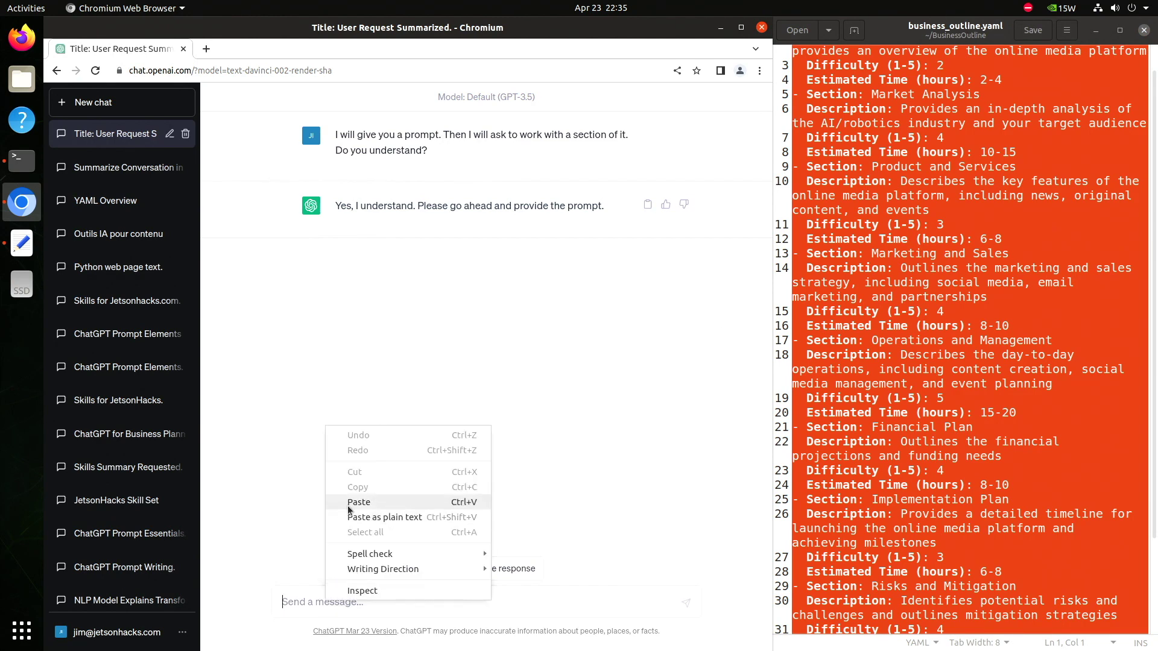
click(359, 502)
key(Return)
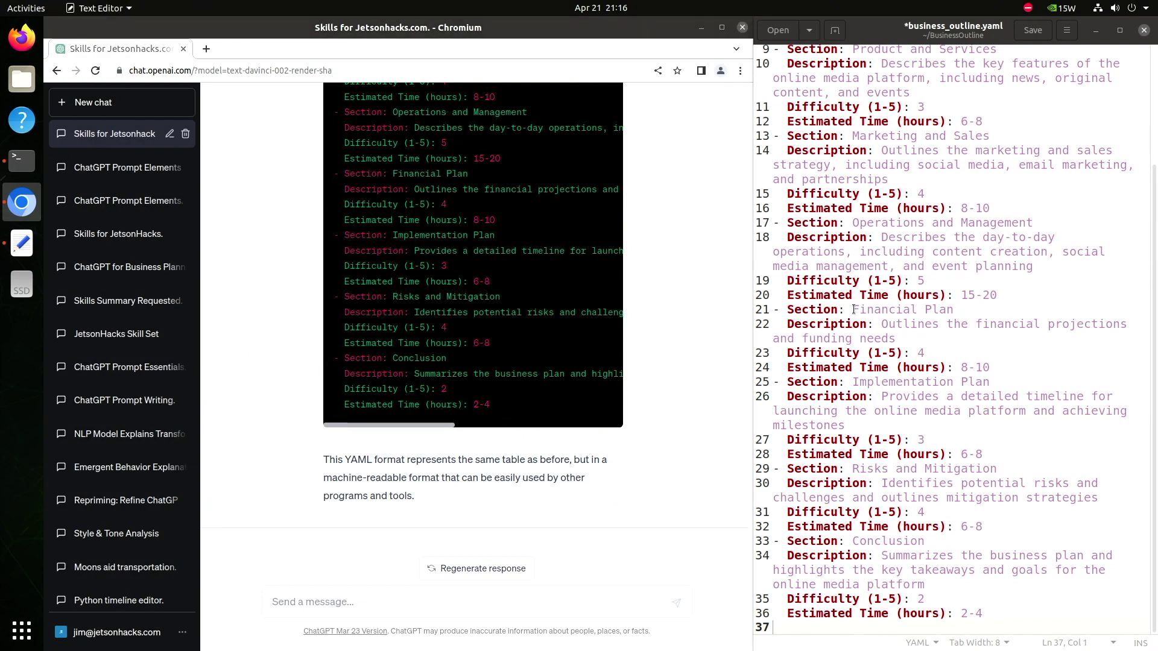
drag(853, 309, 954, 311)
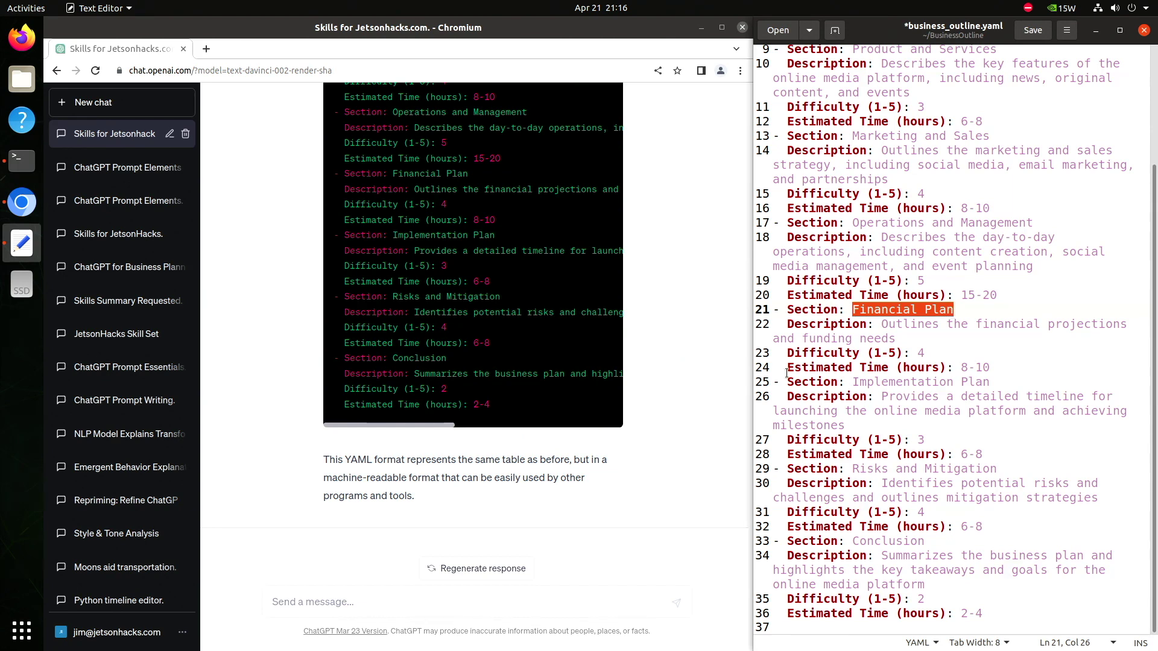
Tell ChatGPT 'Let's work on the financial plan', then request 'Write a sample financial plan'
click(309, 608)
text(Let's work on the financial plan)
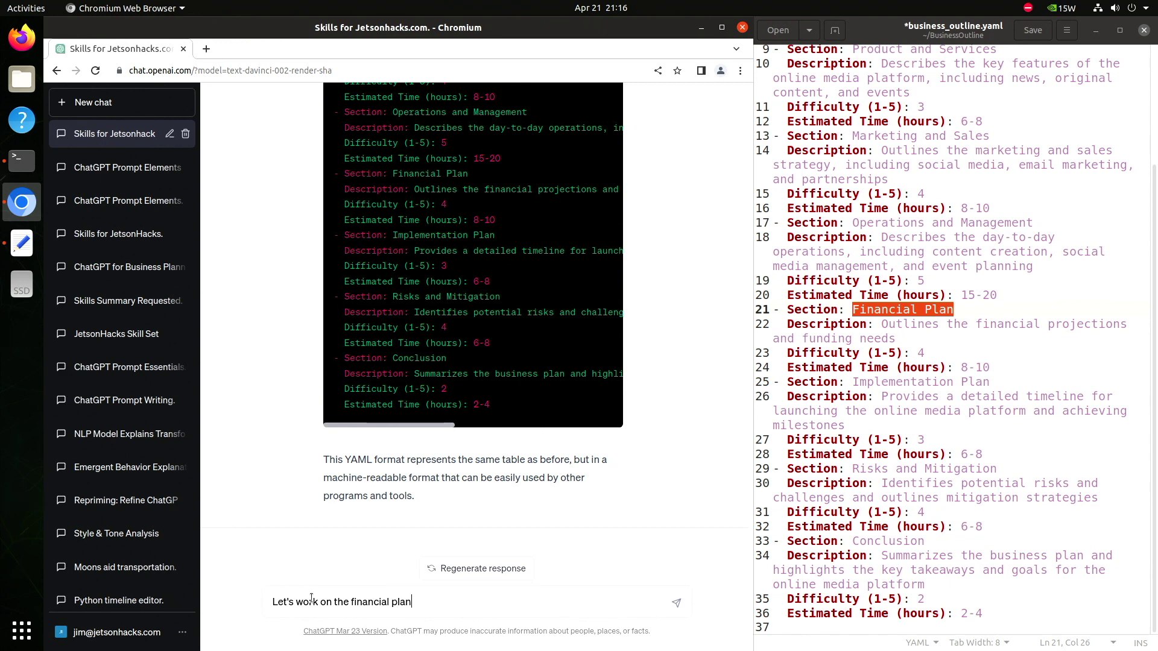
key(Return)
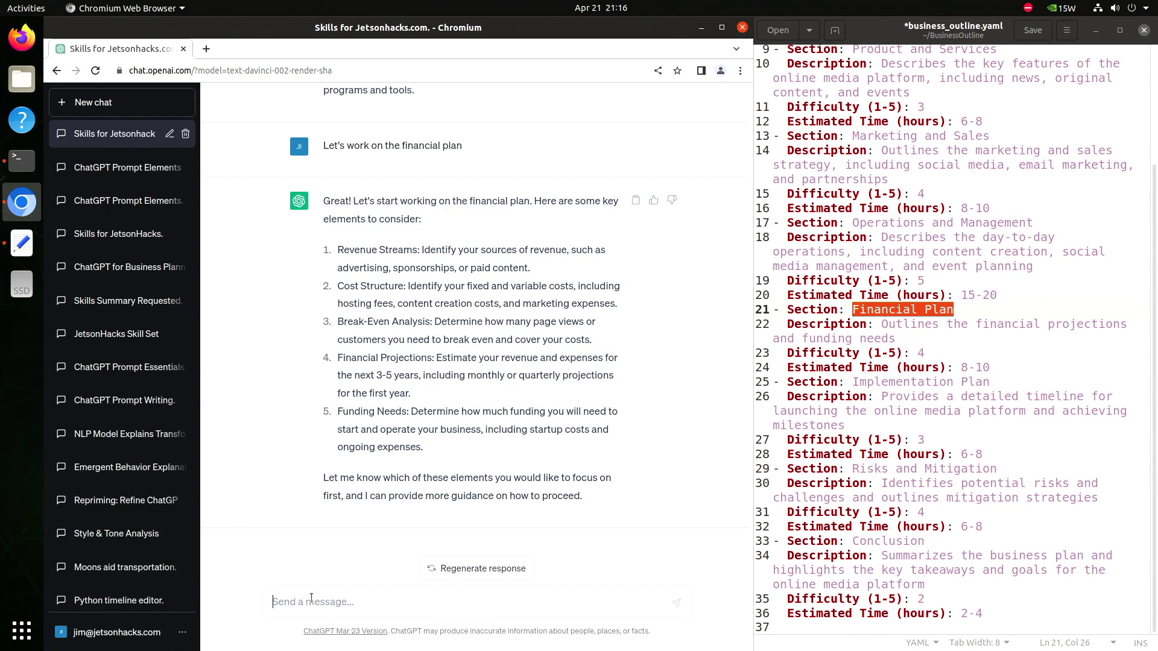
text(Write a sample financial plan)
key(Return)
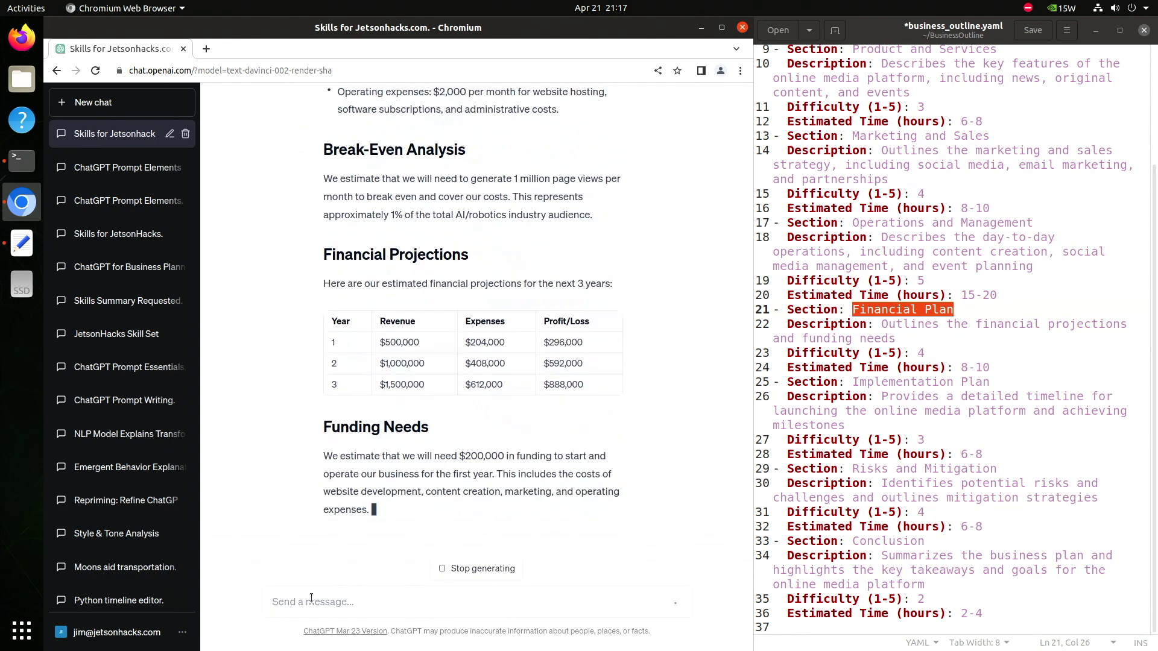
scroll(636, 514, up, 6)
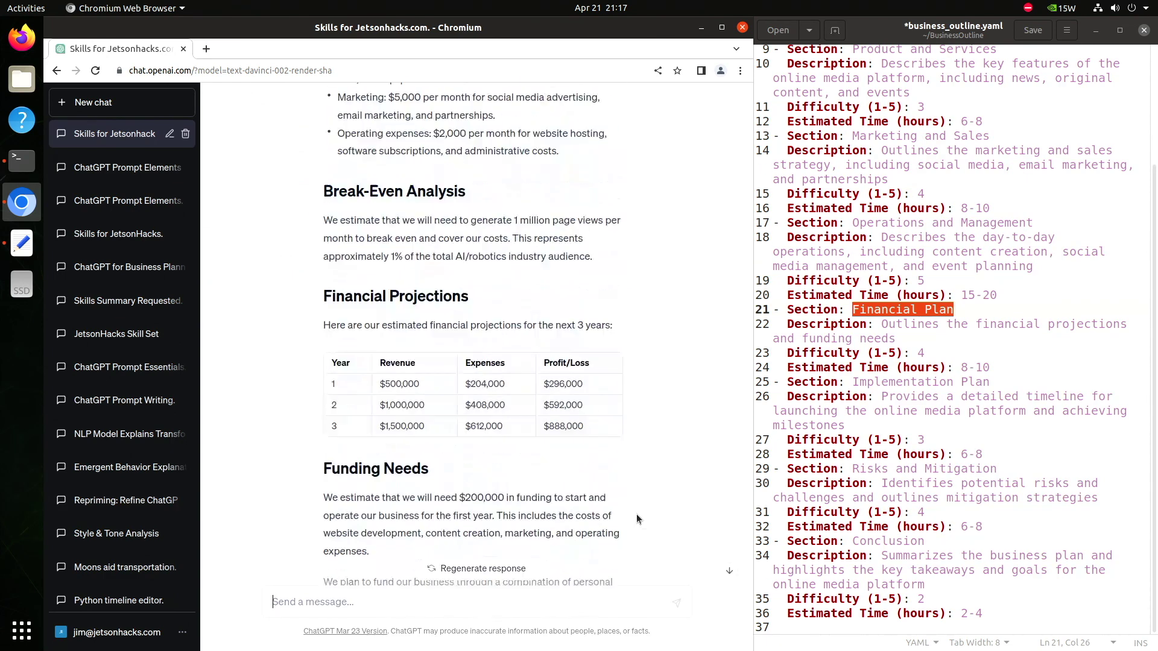
scroll(636, 512, up, 6)
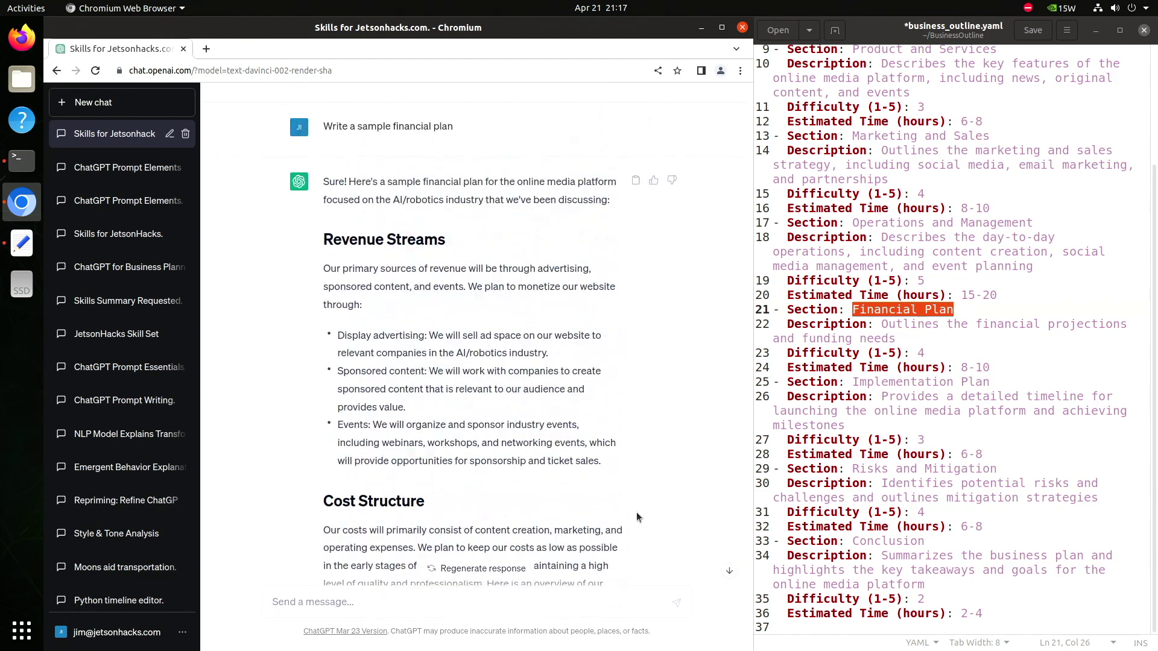
Focus on Revenue Streams and a Premium Content subscription newsletter, then ask for a sample subscription plan
text(Let's work on )
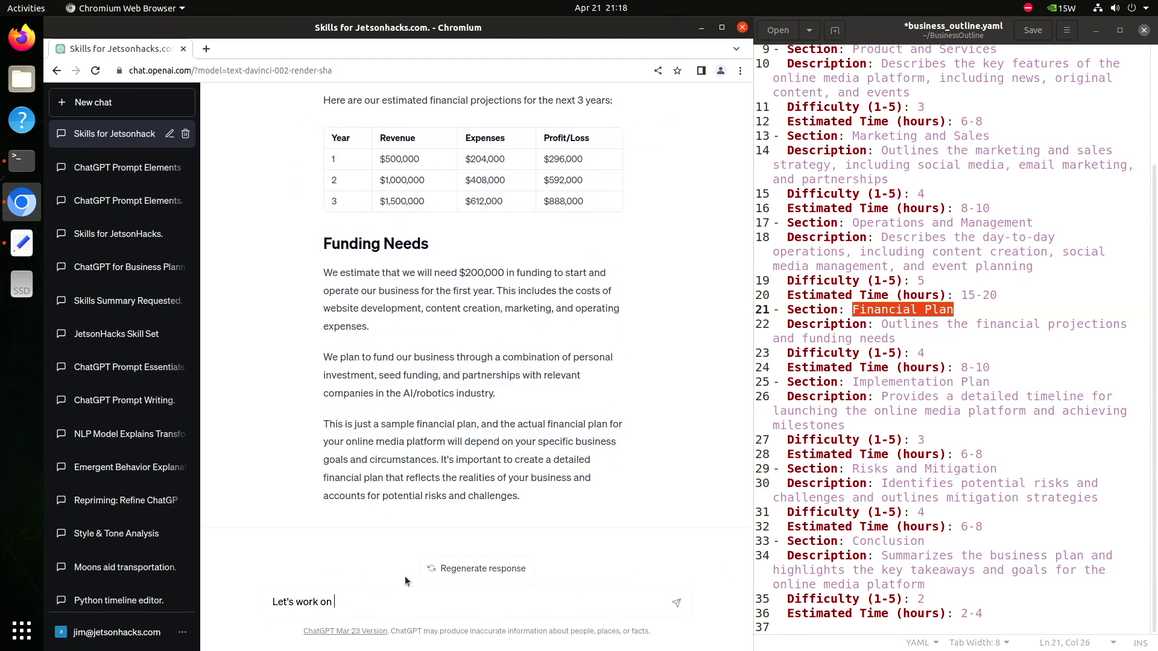
text(Revenue Streams)
key(Return)
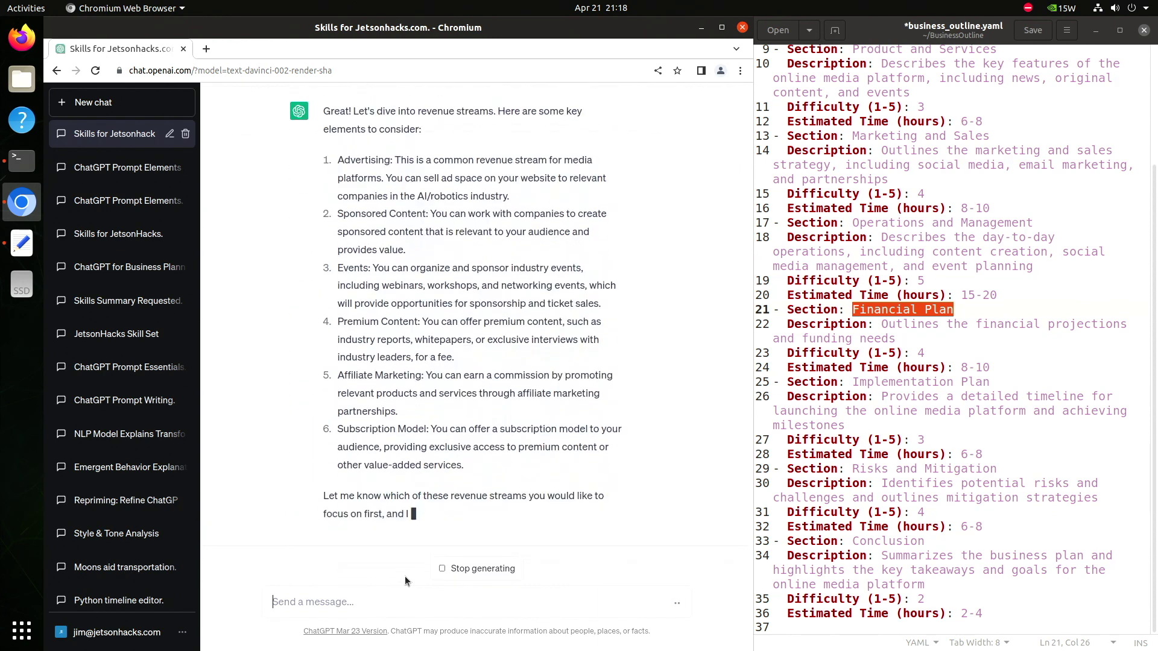
text(Let's focus on Premium)
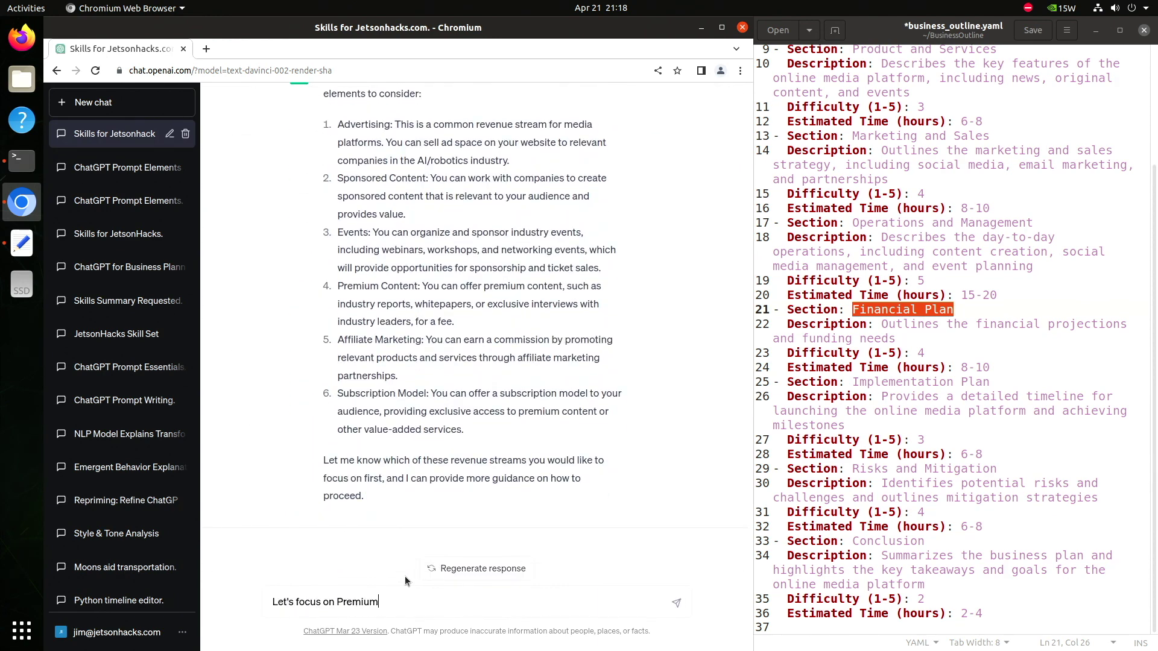
text( Content. We plan to offer a subscription newsletter)
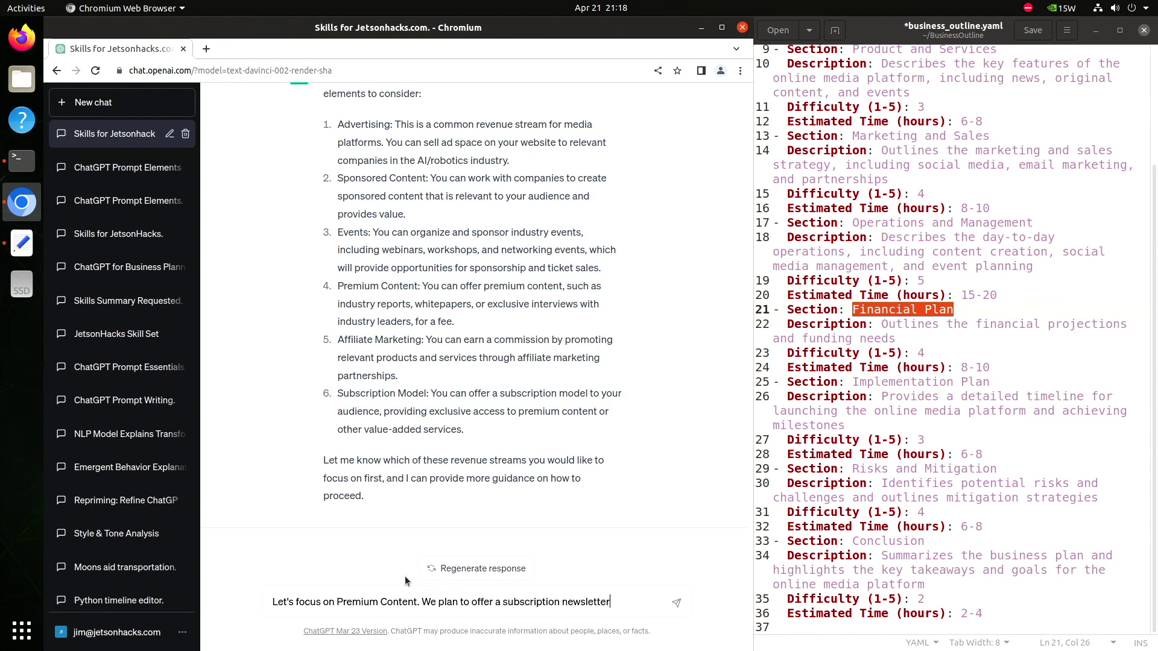
key(Return)
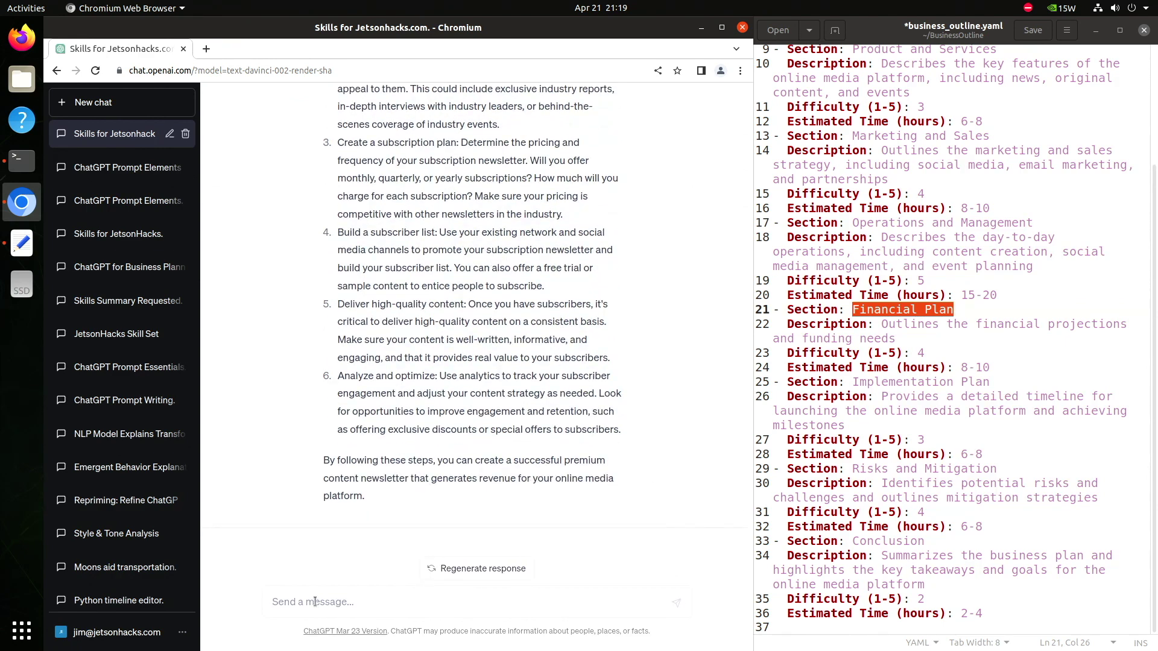
text(Show me a sample subscription )
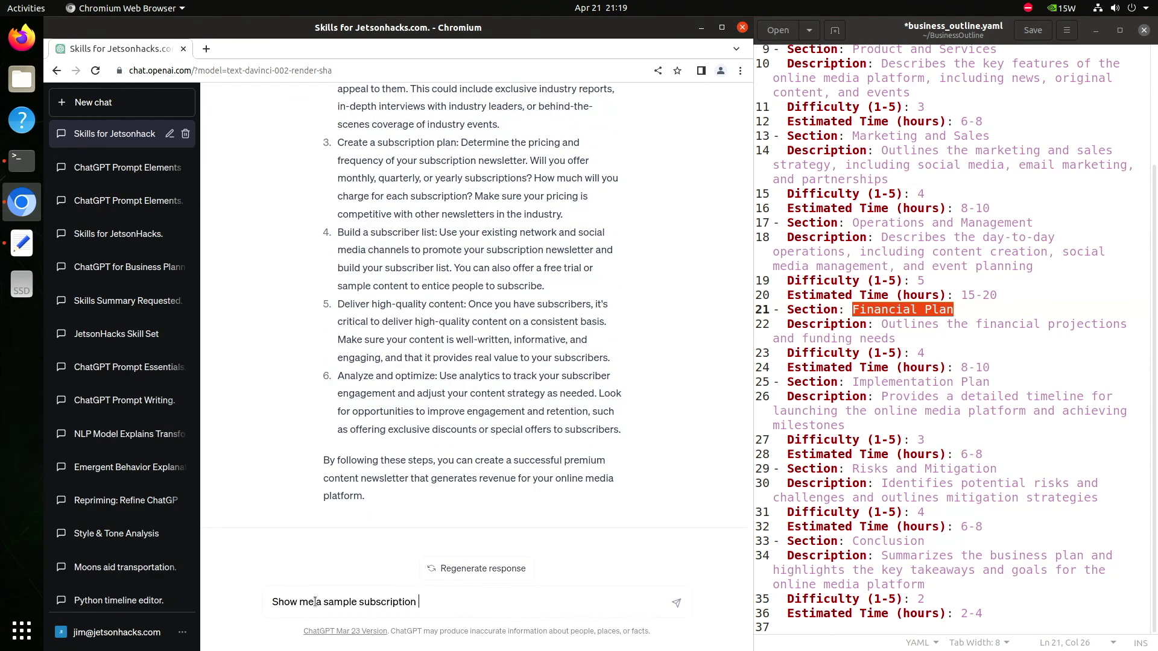
text(plan and revenue stream)
key(Return)
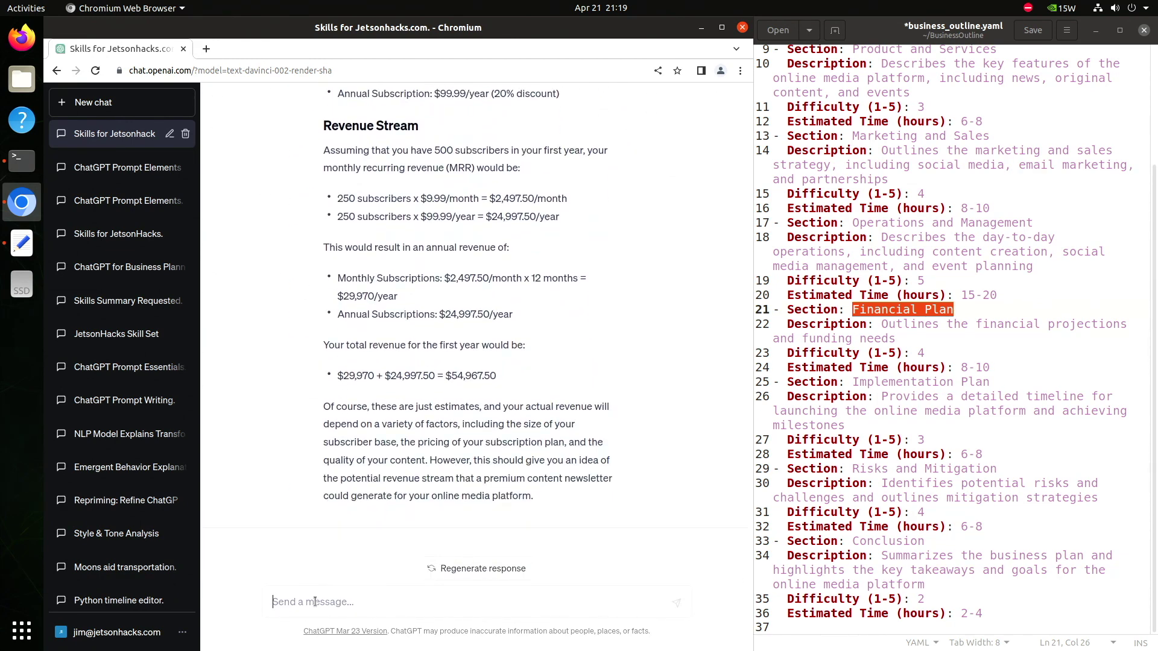
Get the revenue as a table, then send a Financial Planner/Entrepreneur prompt about the highest-return revenue stream
text(rewrite this as a table)
key(Return)
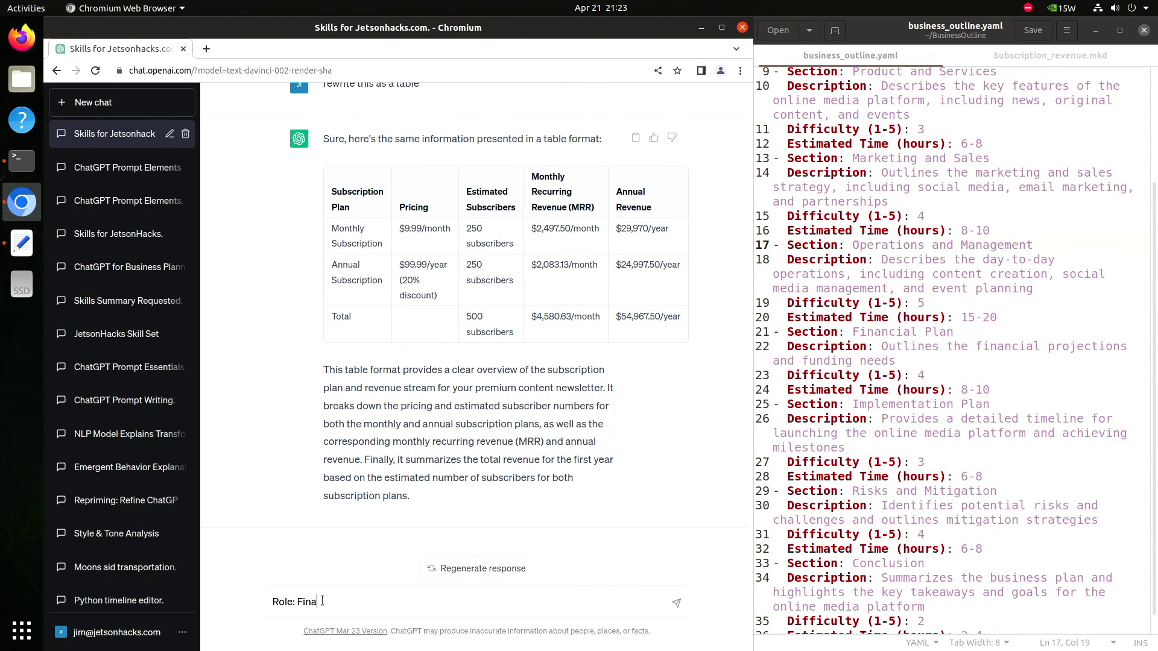
text(ncial Planner Audience: E)
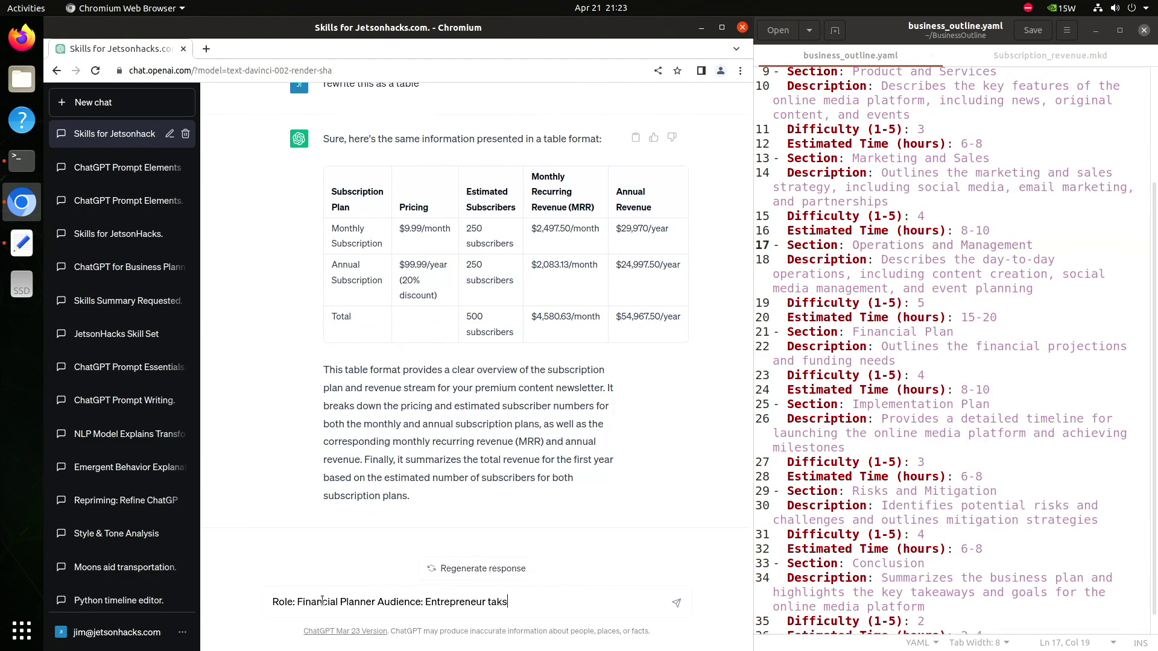
text(ntrepreneur task: Discuss revenue stream with highest)
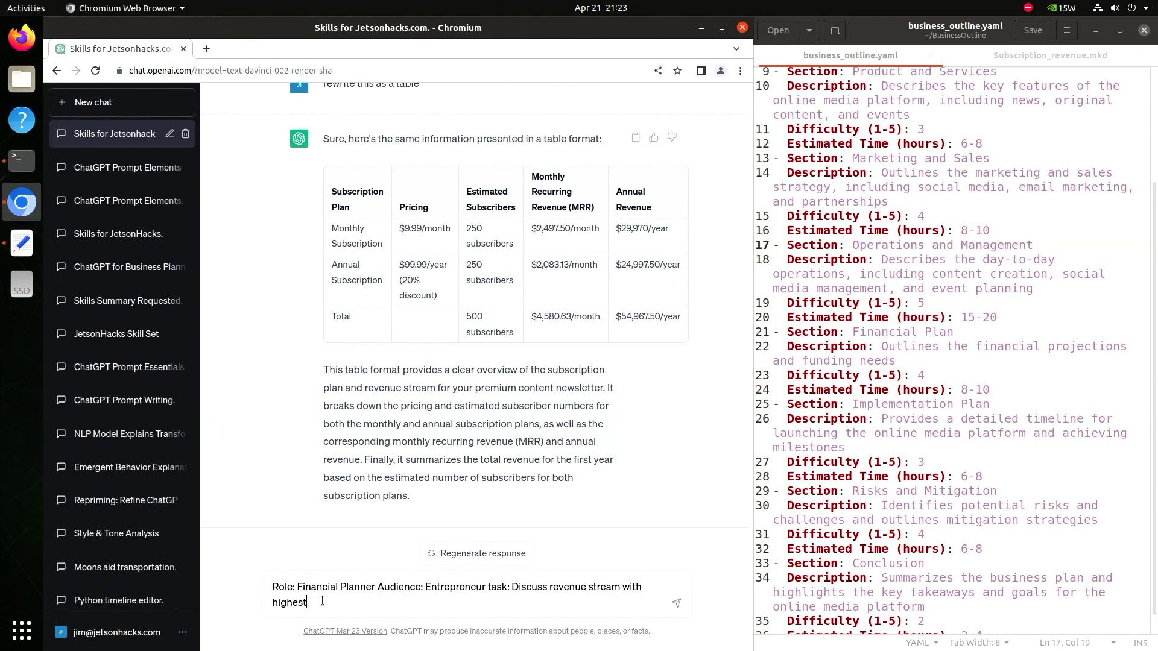
text( return on investment)
key(Return)
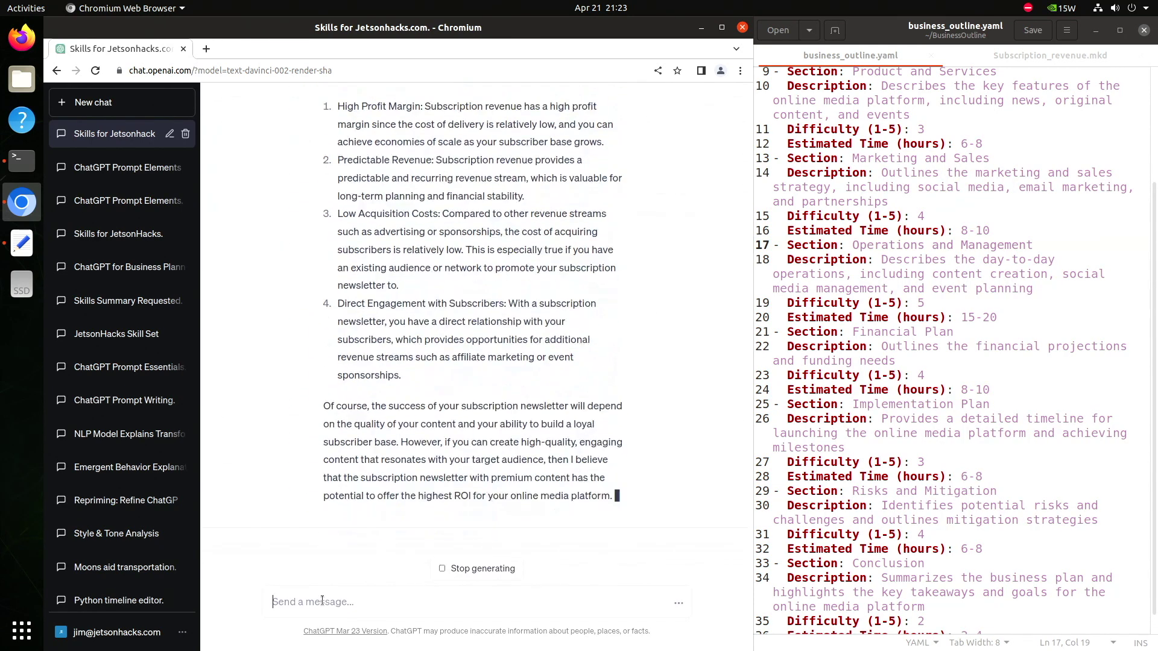
scroll(631, 411, up, 5)
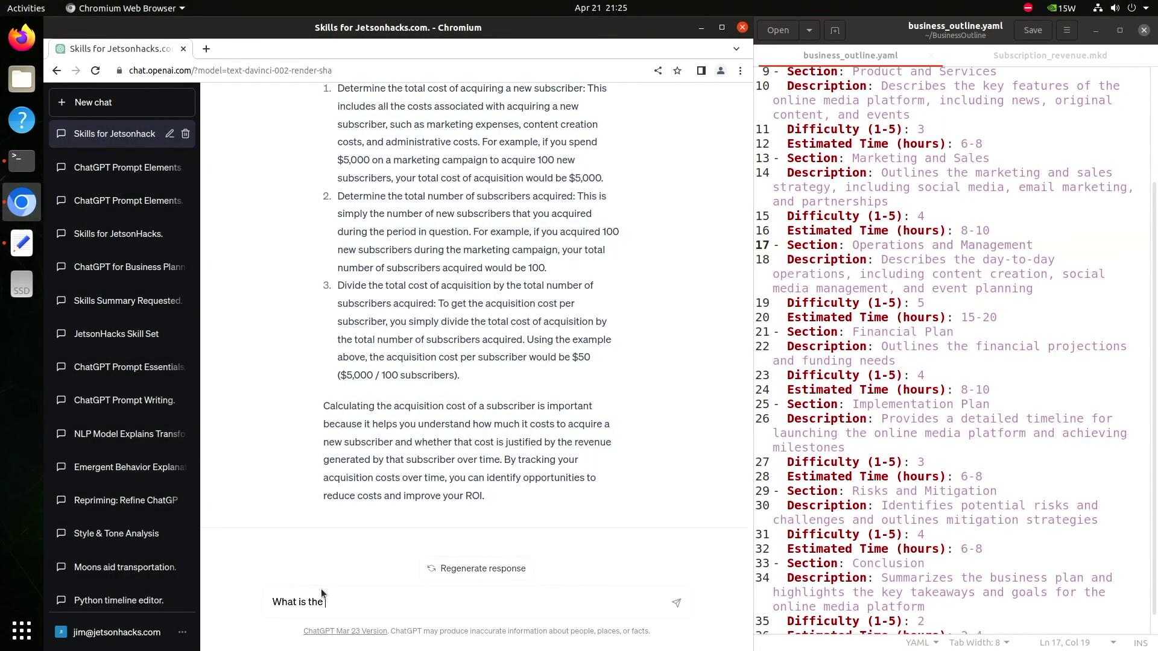
Ask 'What is the typical acquisition cost for a newsletter subscriber?'
text(acquisition cost for a newsletter subscriber?)
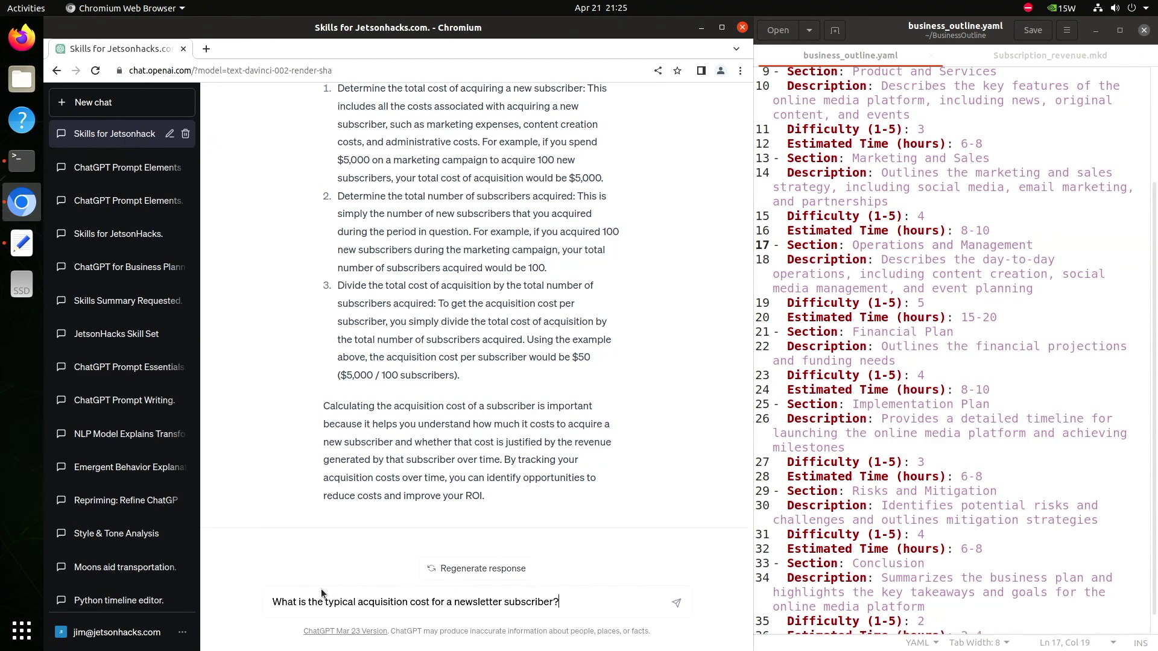
key(Return)
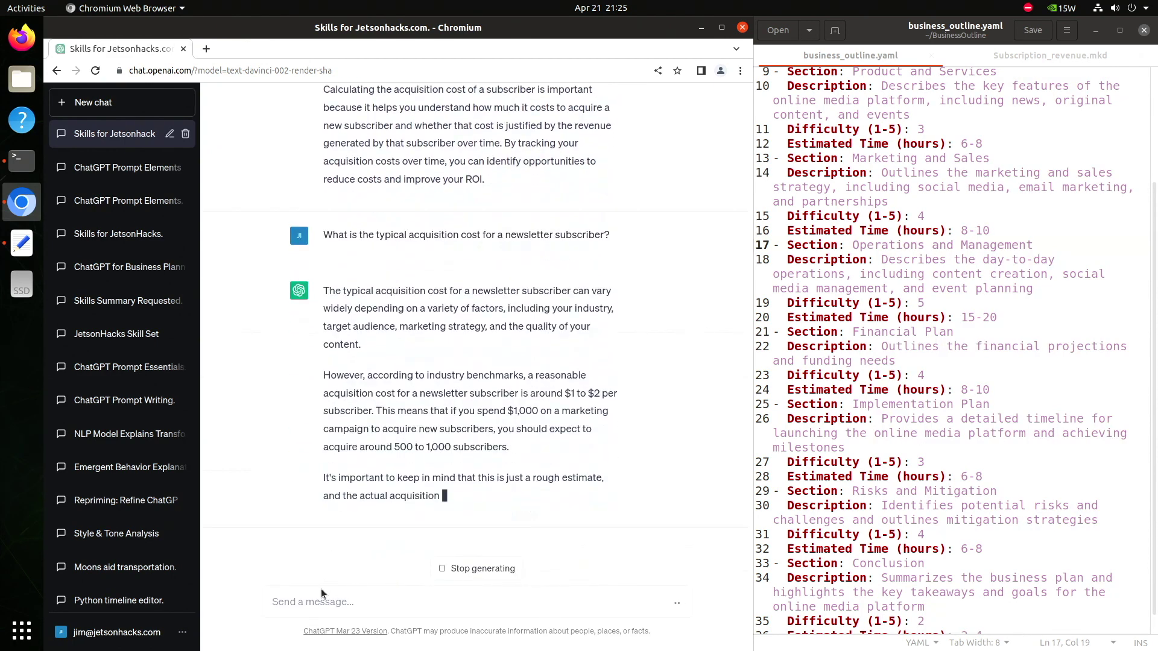